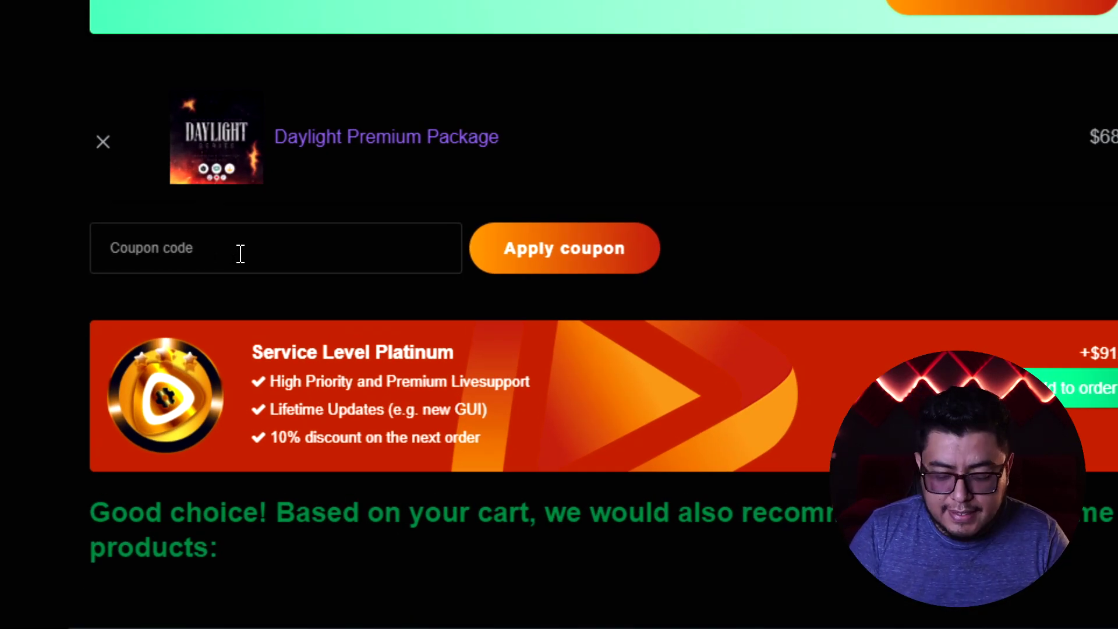
Apply the creator's coupon code to the cart containing the Daylight Premium Package.
click(240, 253)
text(AngelMendez)
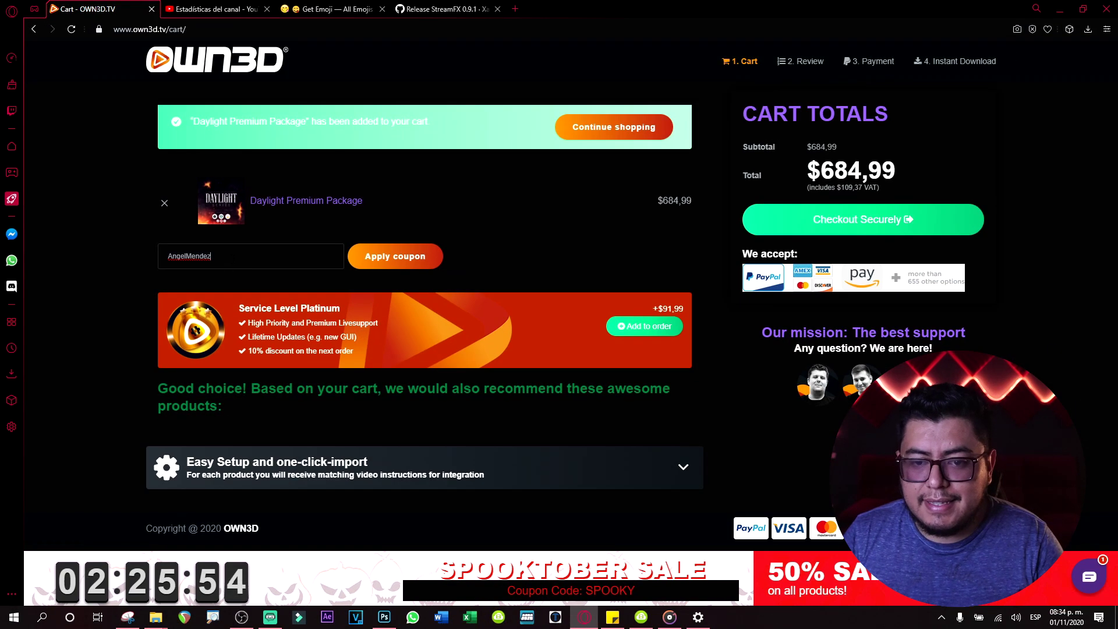
click(408, 262)
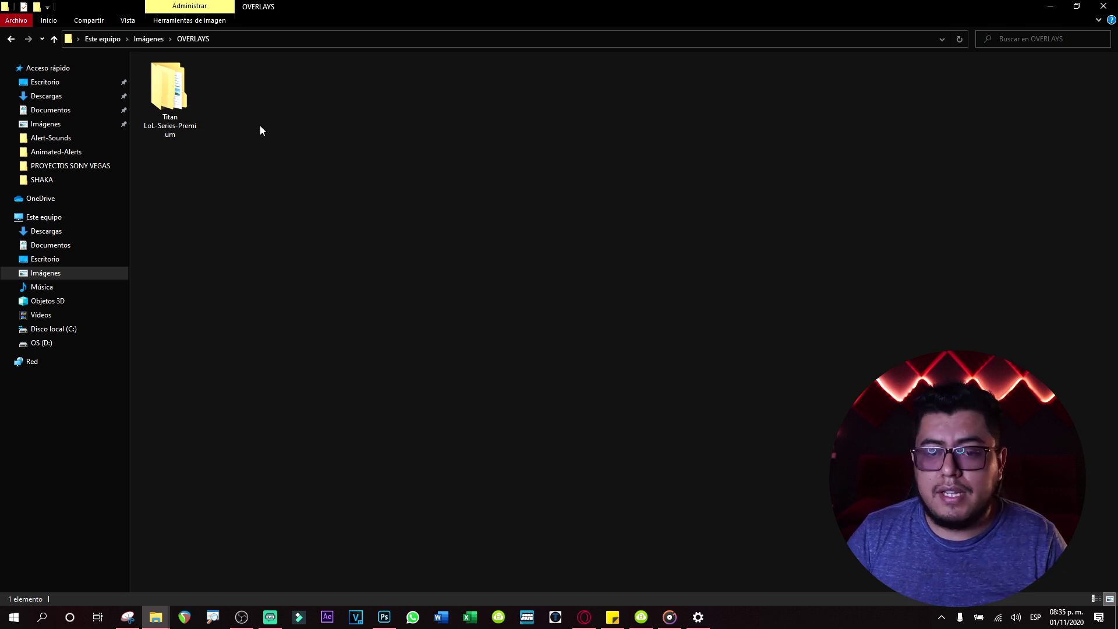
Browse the Titan LoL-Series-Premium package into its Quick Start folder and view the files in 1. Step - Fonts.
click(170, 96)
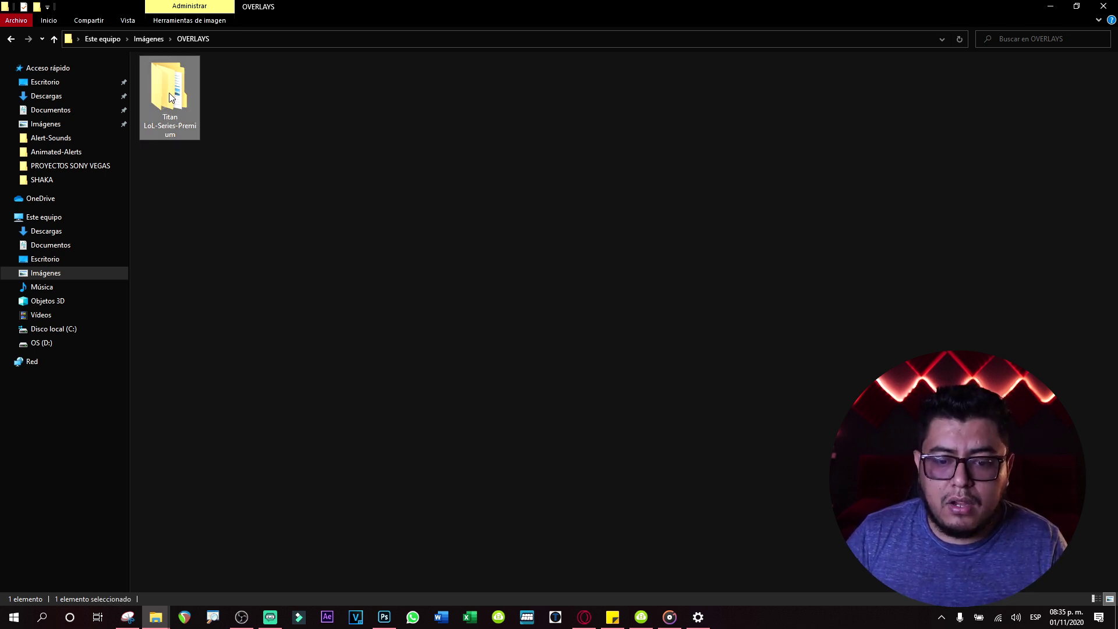
double_click(170, 96)
double_click(168, 90)
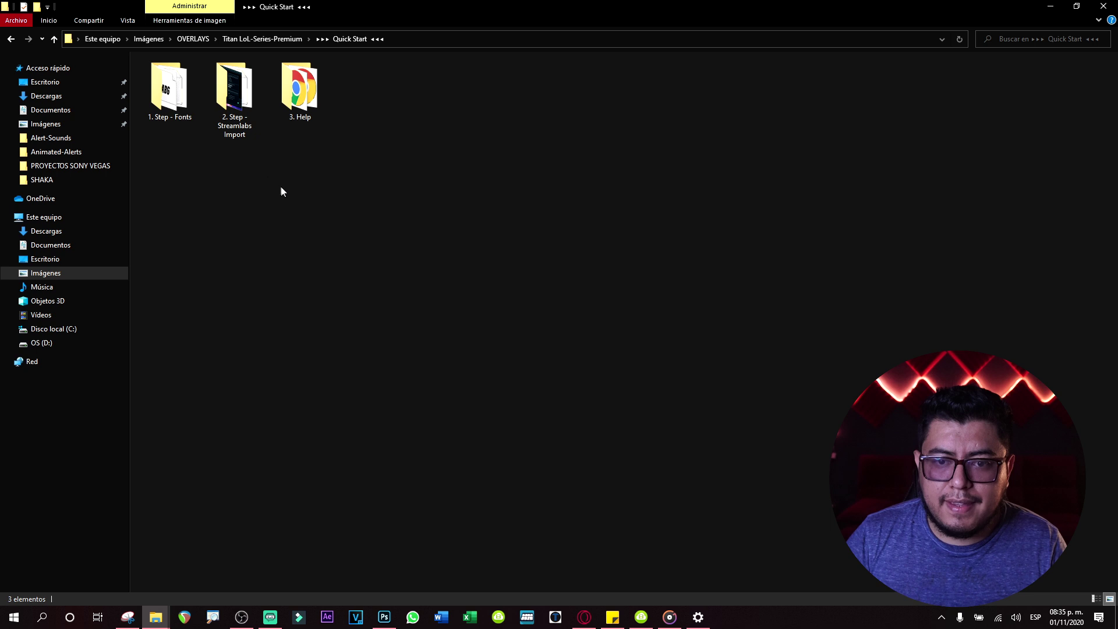
click(178, 91)
double_click(178, 91)
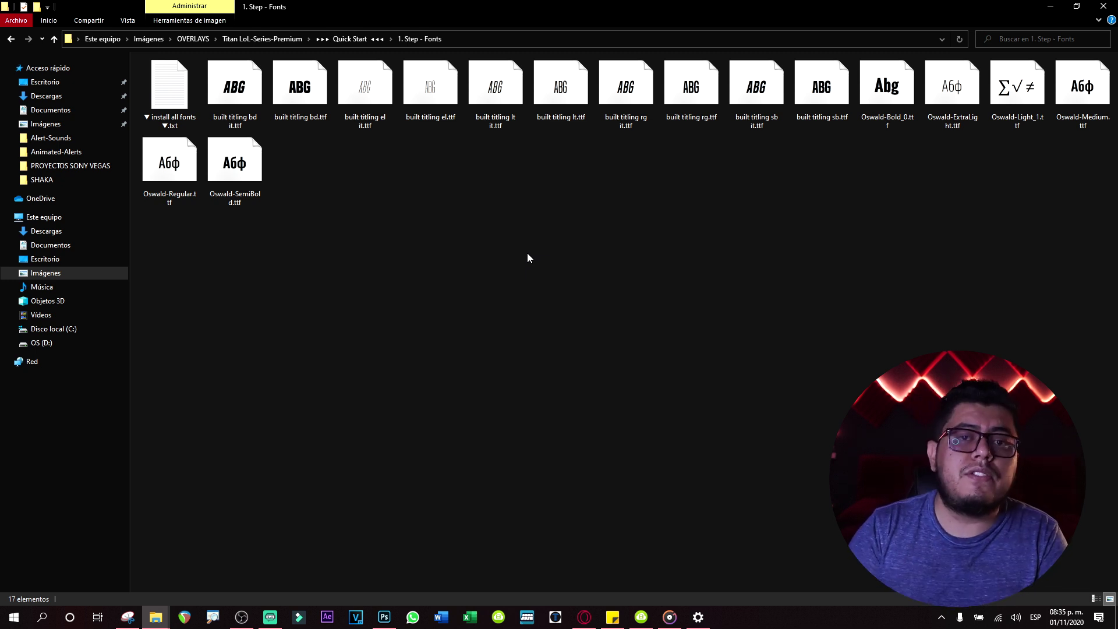
Go to the package's Files folder, open Animated-Alerts and preview the follower alert video, then close the player.
key(alt+Left)
key(alt+Left)
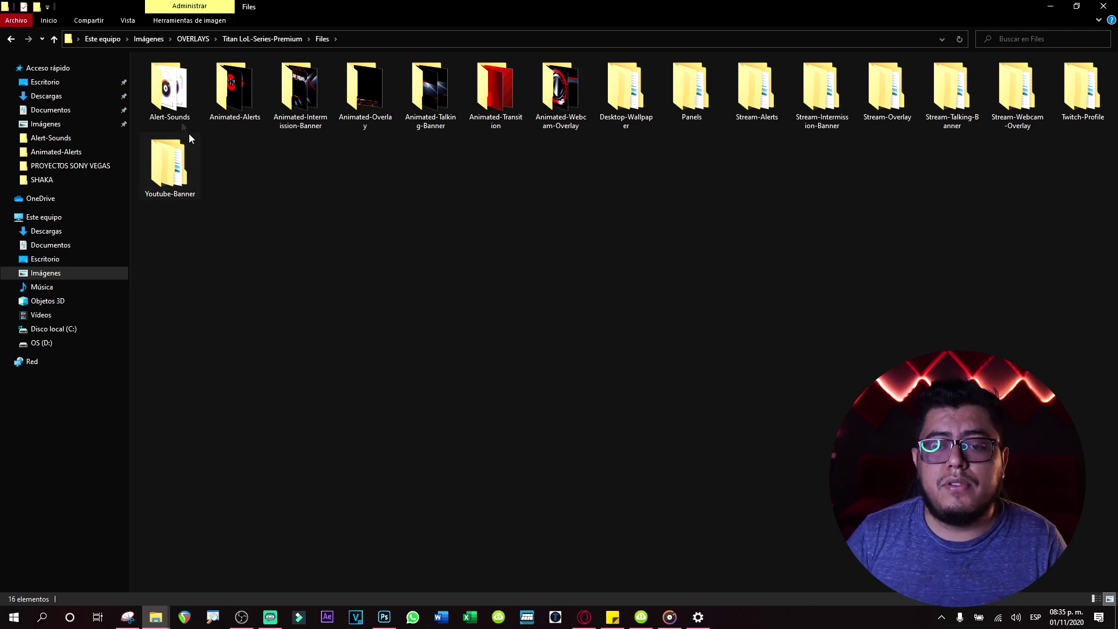
double_click(243, 102)
double_click(365, 88)
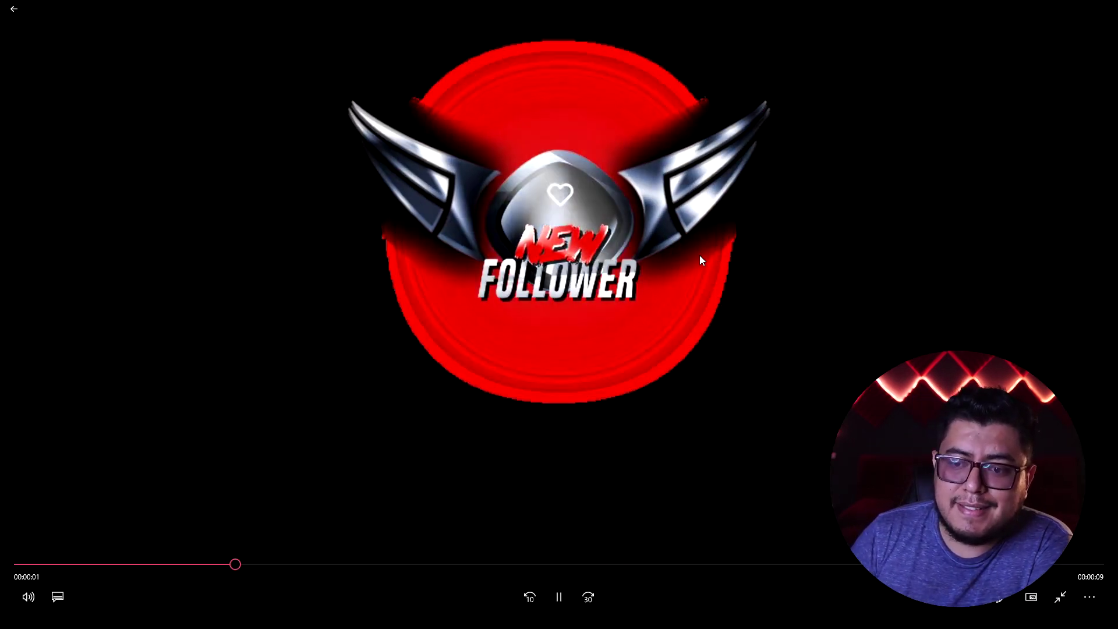
double_click(700, 256)
double_click(995, 11)
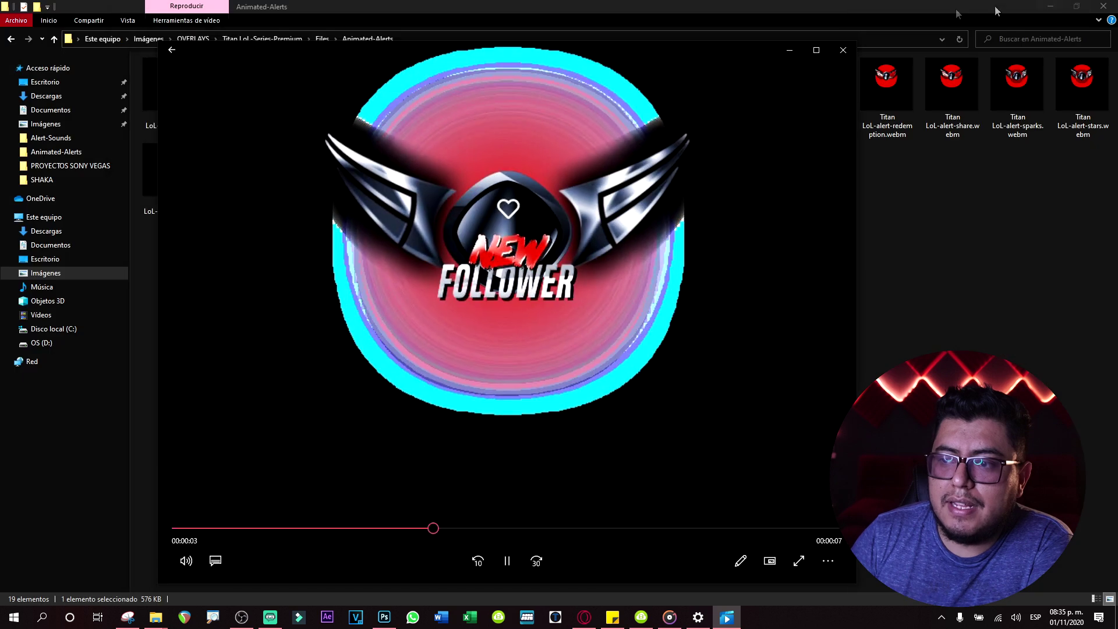
click(843, 50)
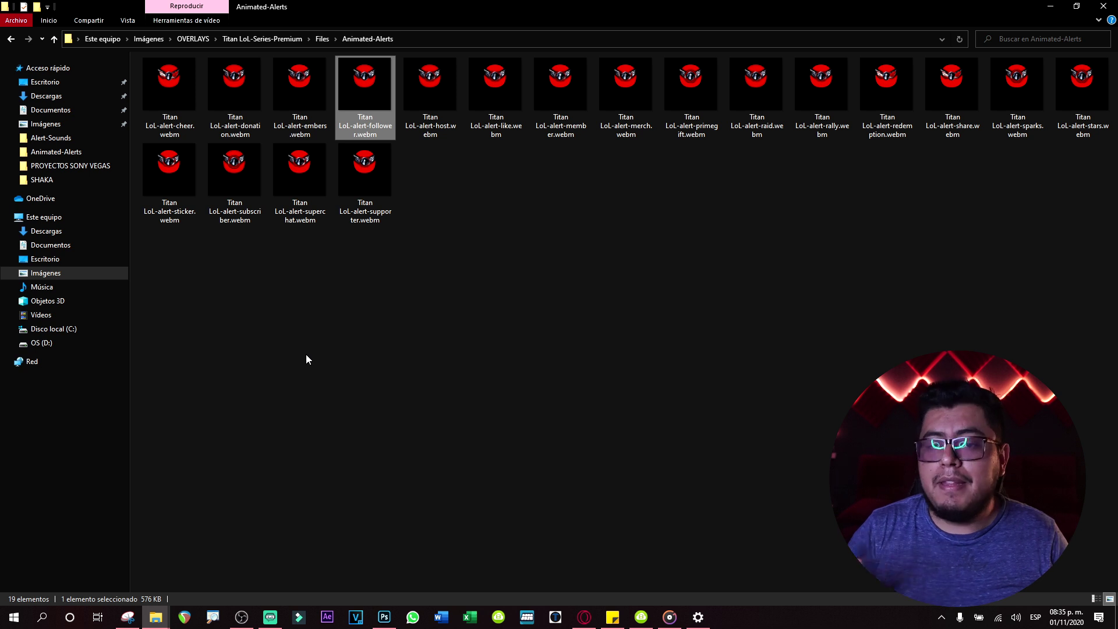
Open the Animated-Intermission-Banner folder and preview the Titan LoL-intermission-starting.webm video.
click(54, 40)
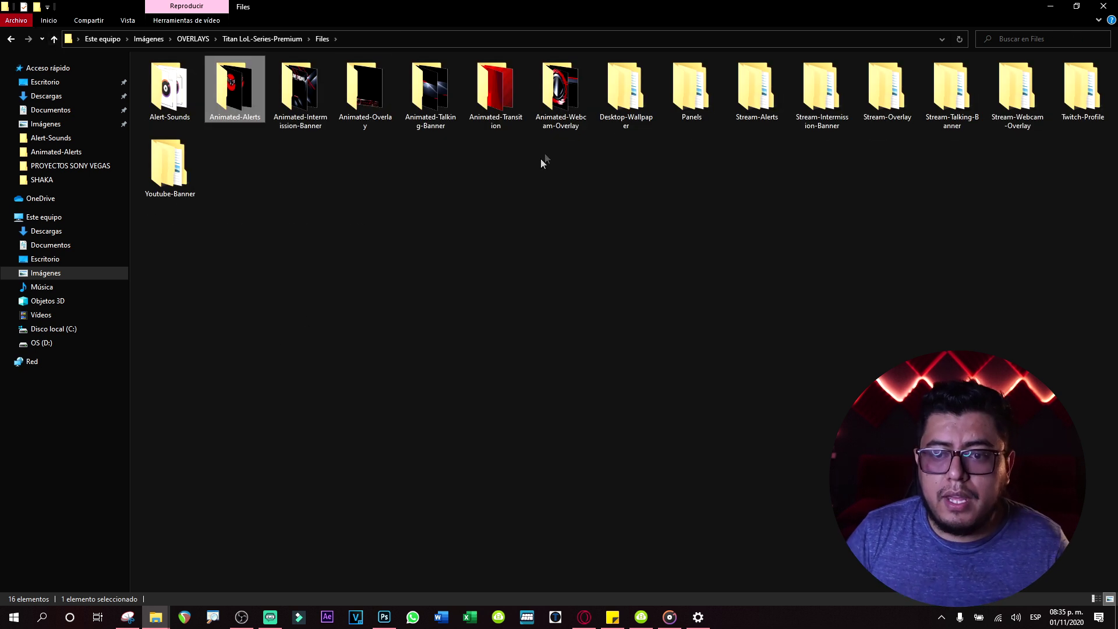
double_click(321, 94)
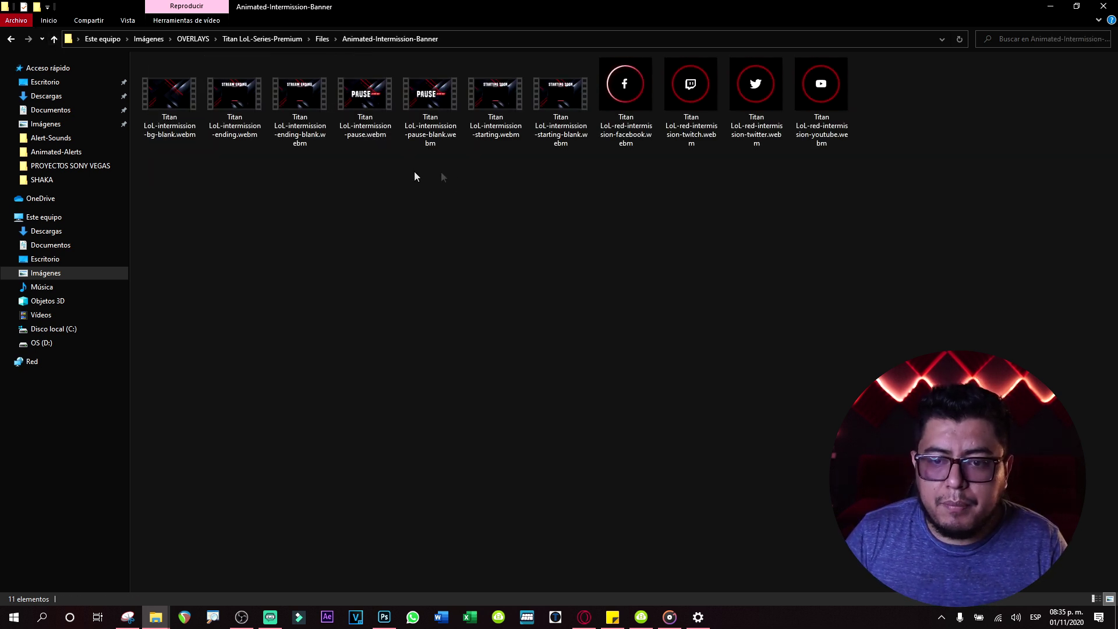
double_click(506, 96)
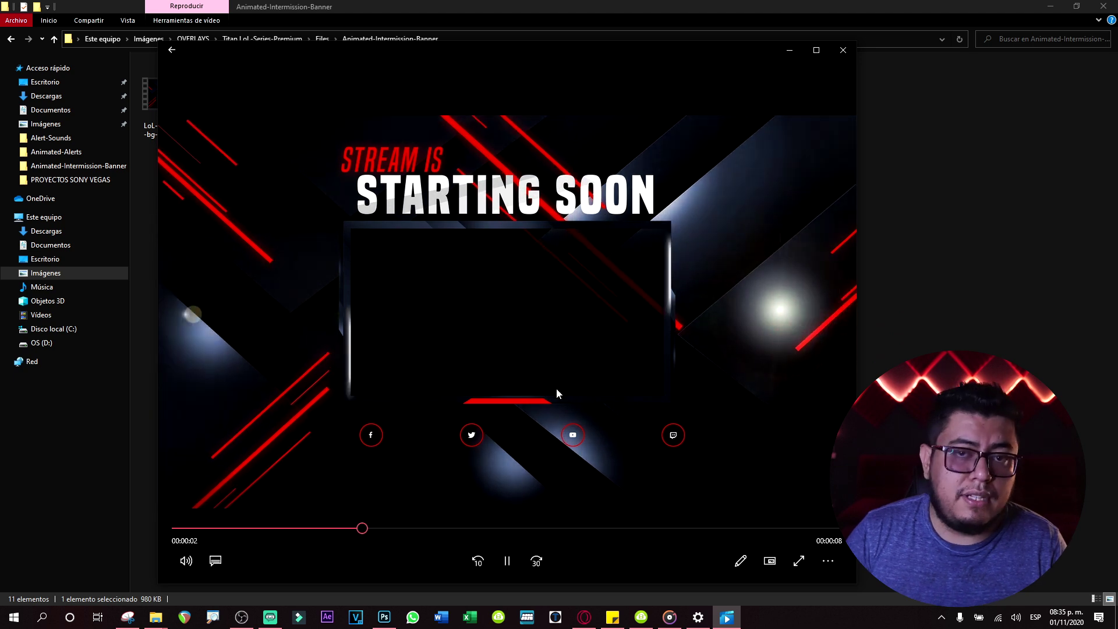
key(alt+F4)
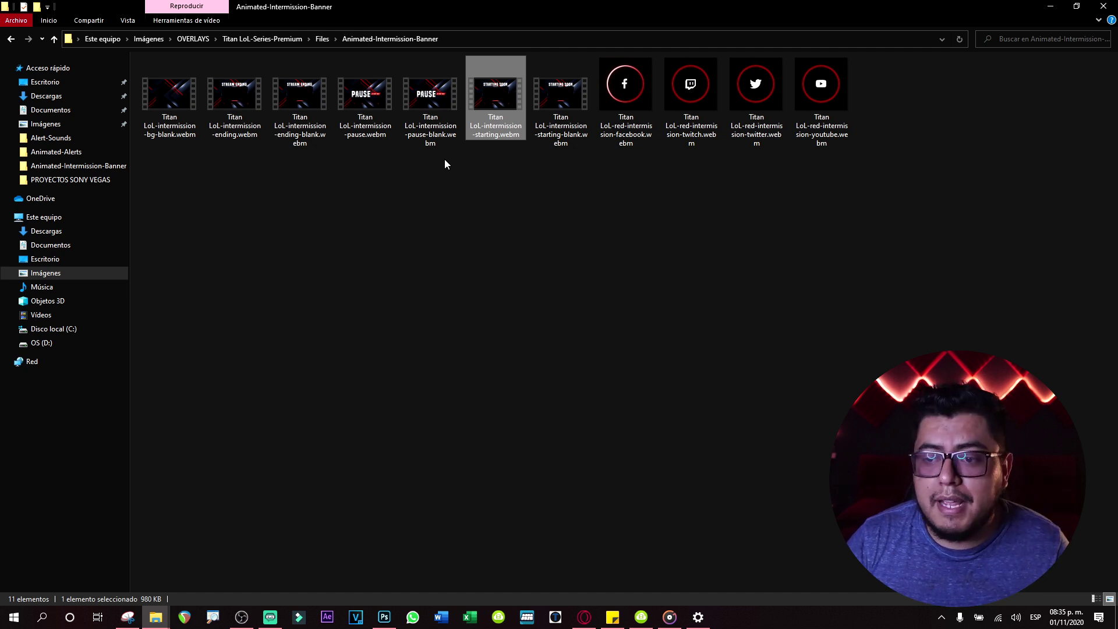
click(481, 247)
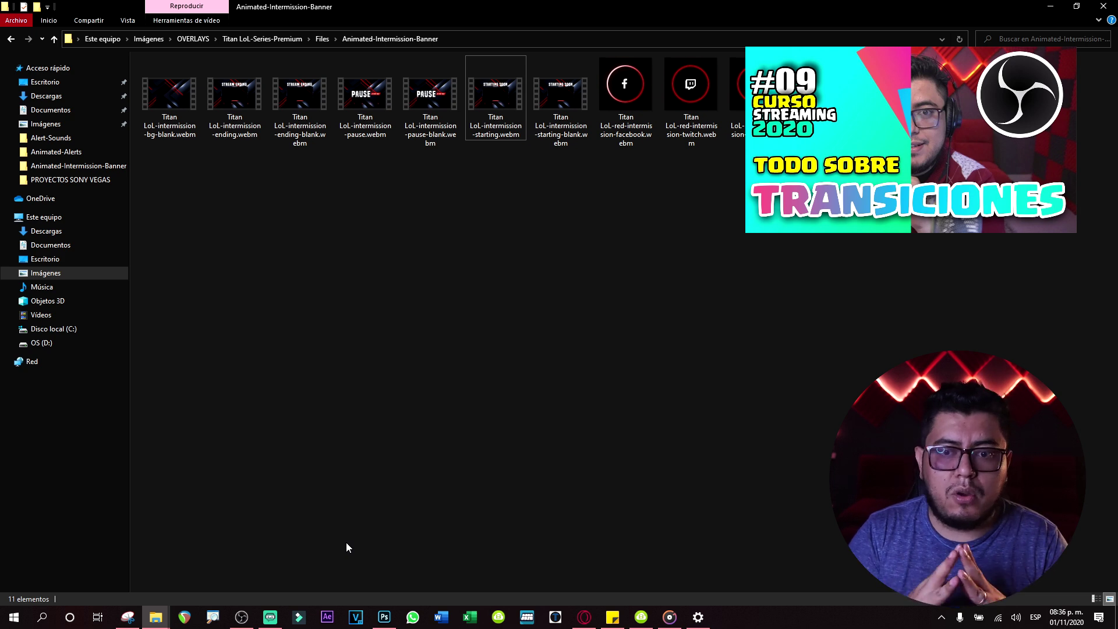
Preview the master-bundle-titan-red-transition colors_red.webm video in the Animated-Transition folder and return to the Files folder.
key(alt+Up)
click(523, 121)
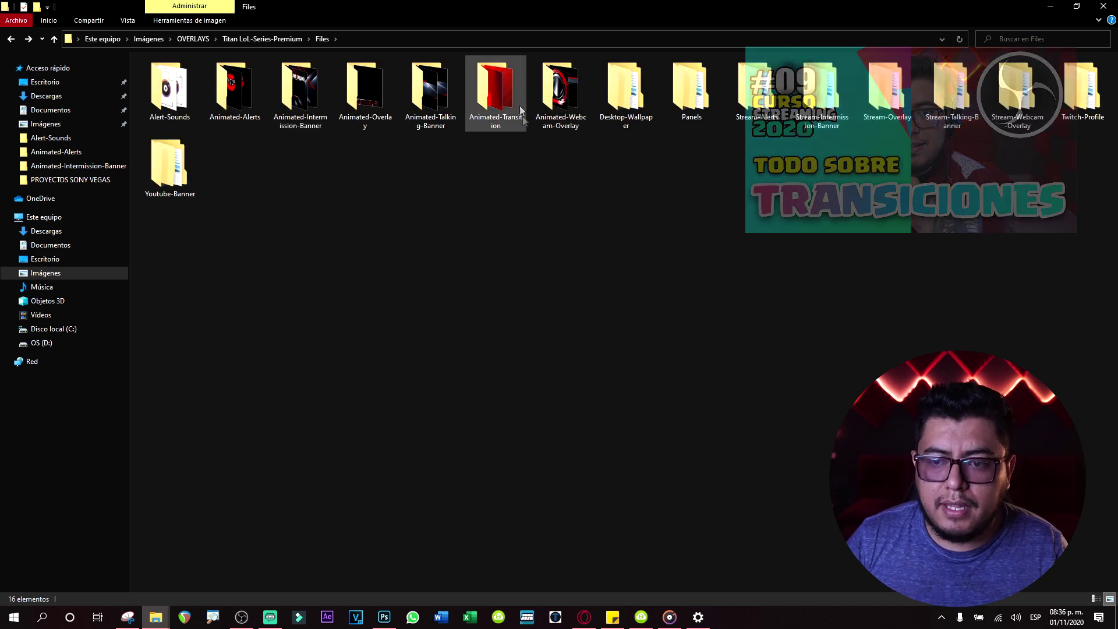
double_click(510, 93)
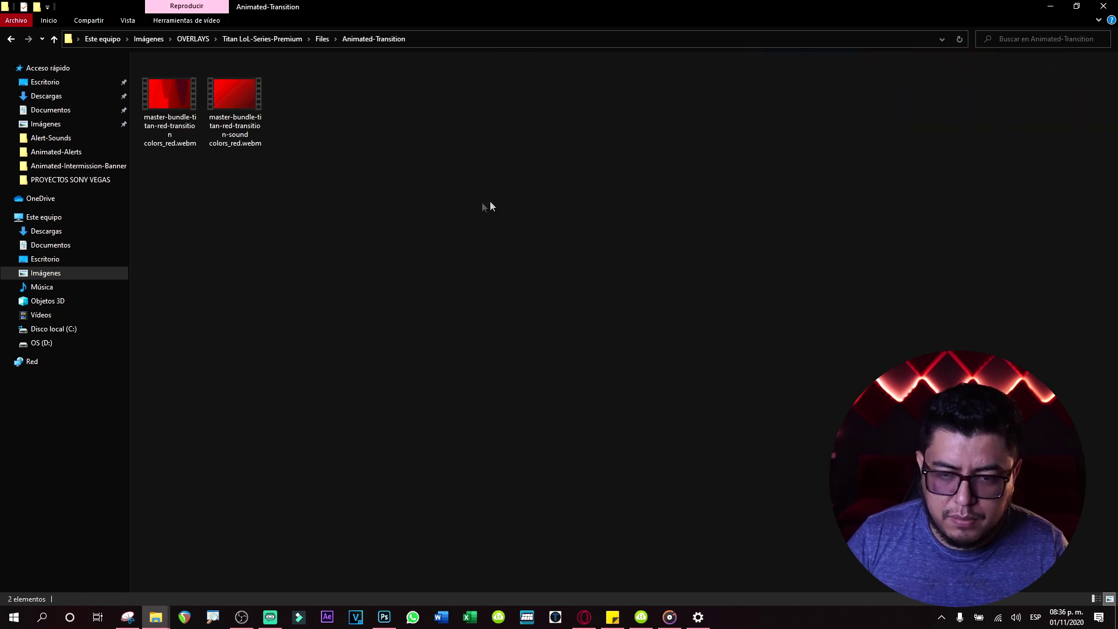
double_click(163, 90)
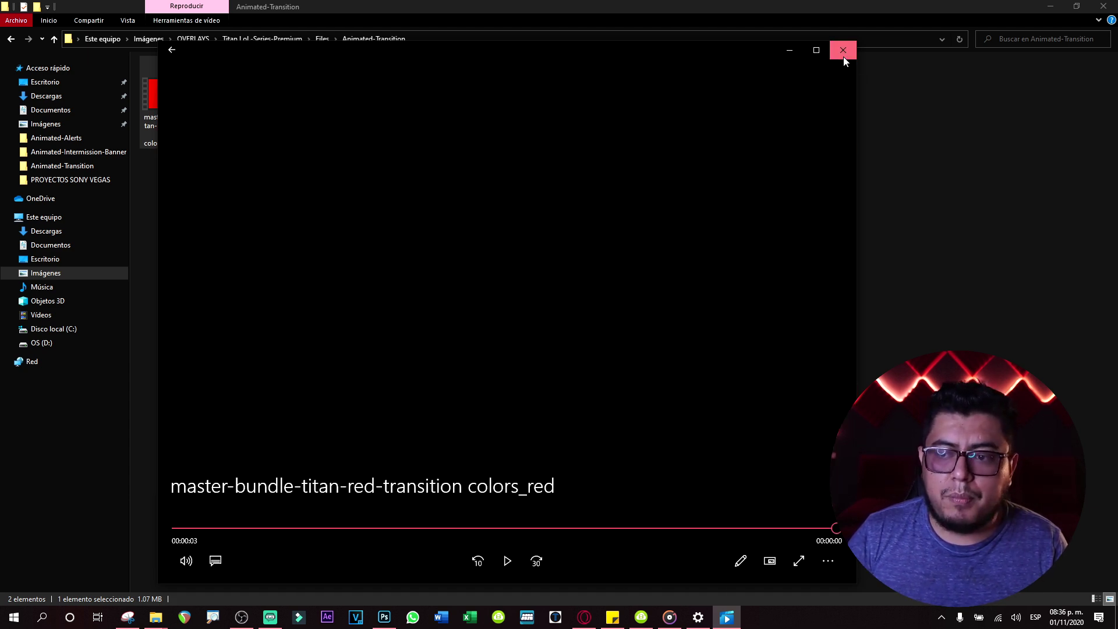
click(842, 49)
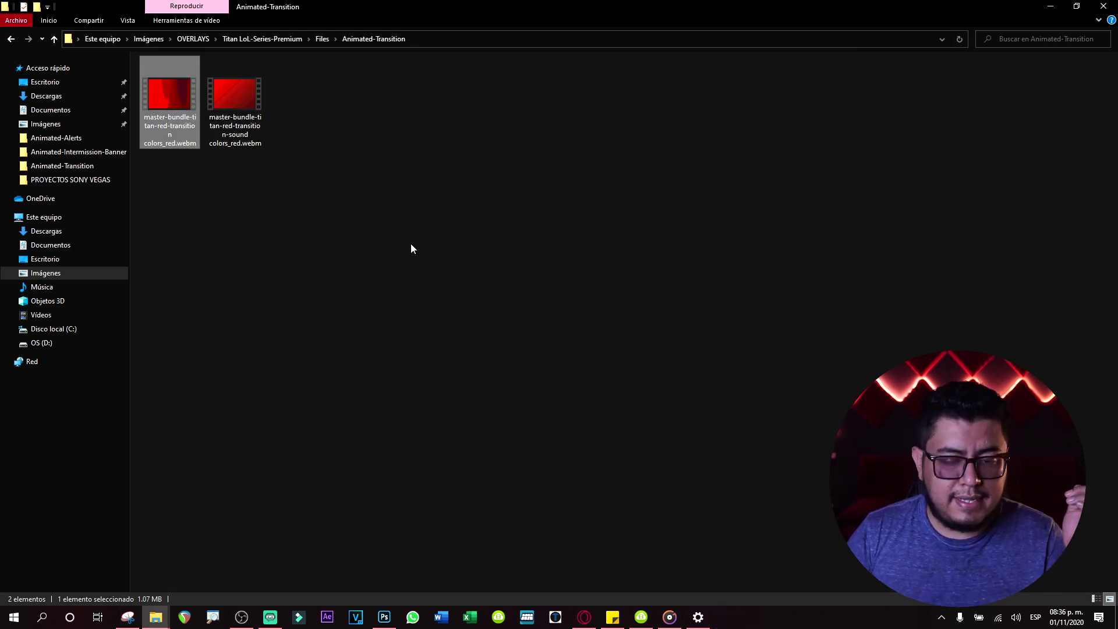
click(53, 39)
click(683, 276)
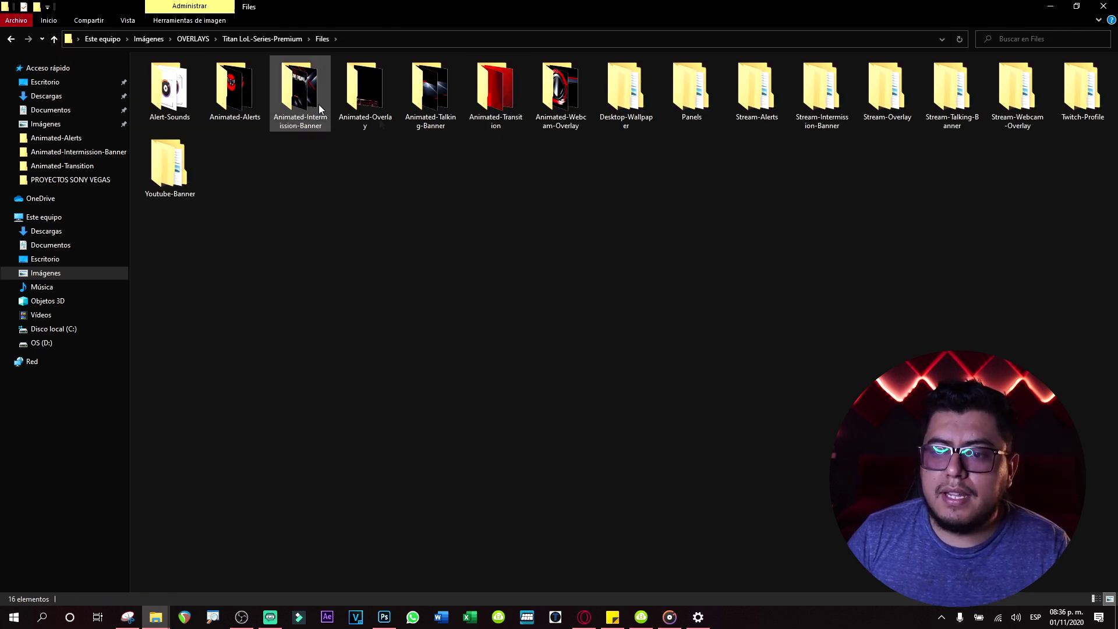
Switch to OBS and add a new scene with the suggested name Escena 2.
click(241, 617)
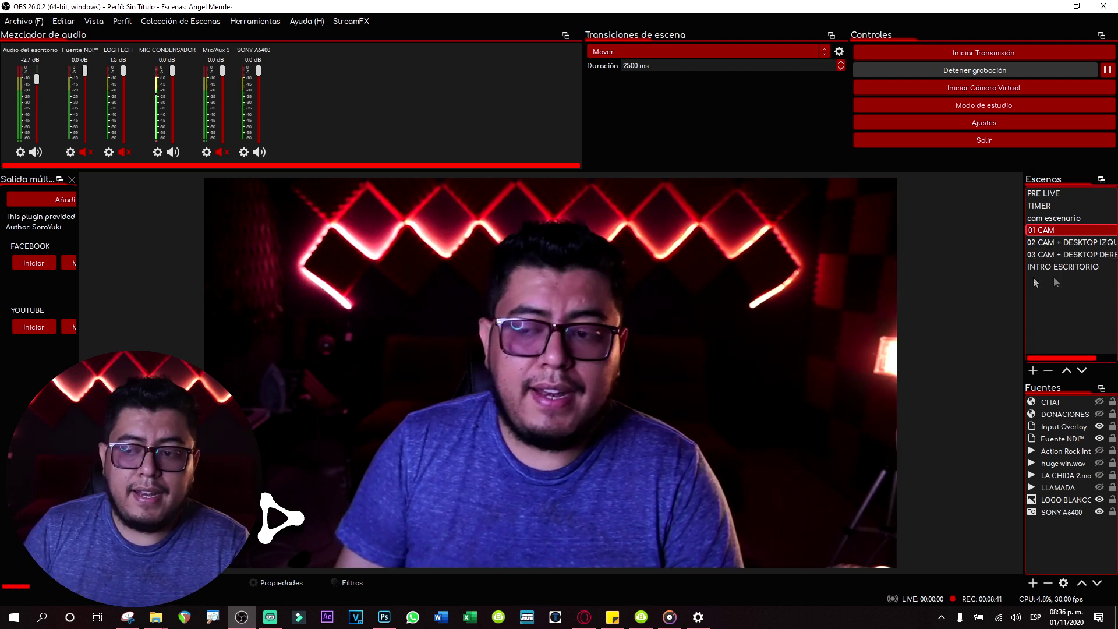
click(1033, 370)
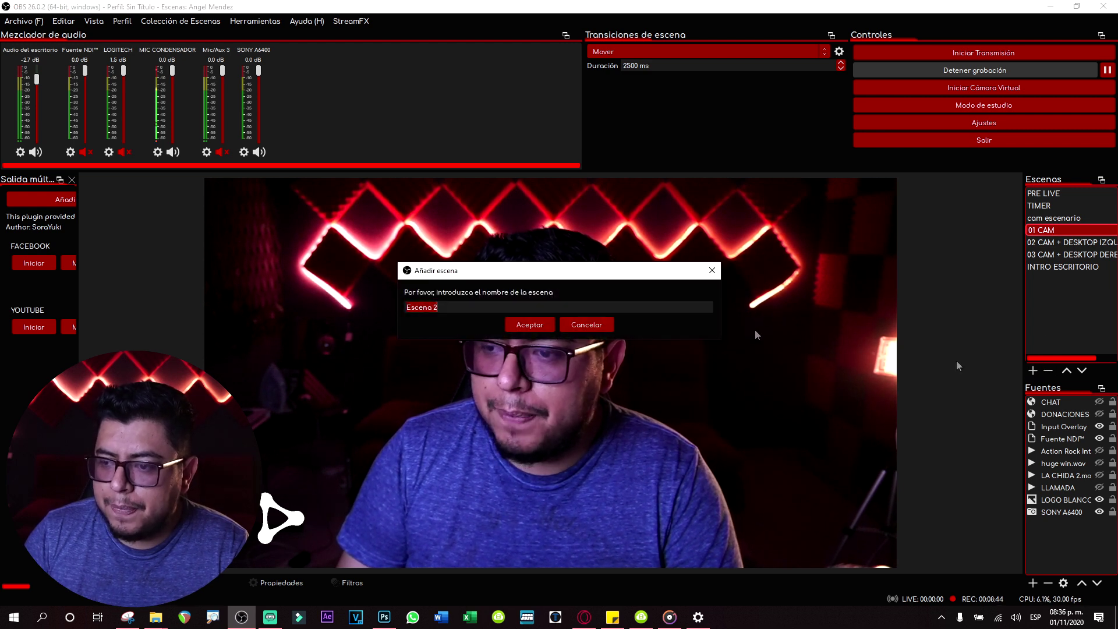
click(527, 323)
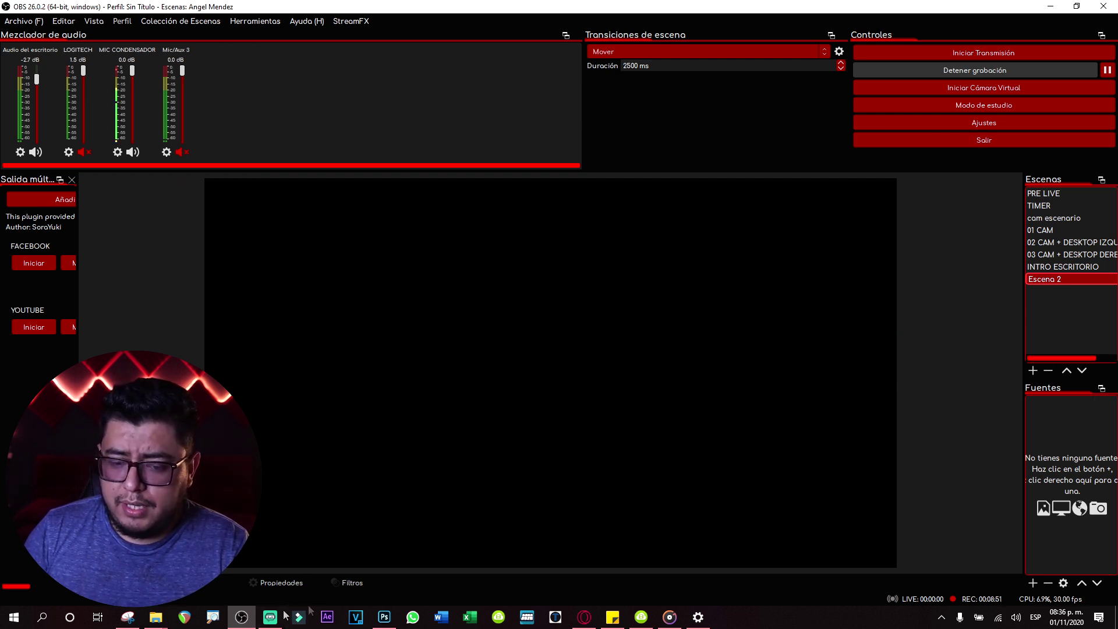
Add Titan LoL-intermission-starting.webm from the Animated-Intermission-Banner folder as a media source in the Escena 2 scene.
mouse_move(156, 624)
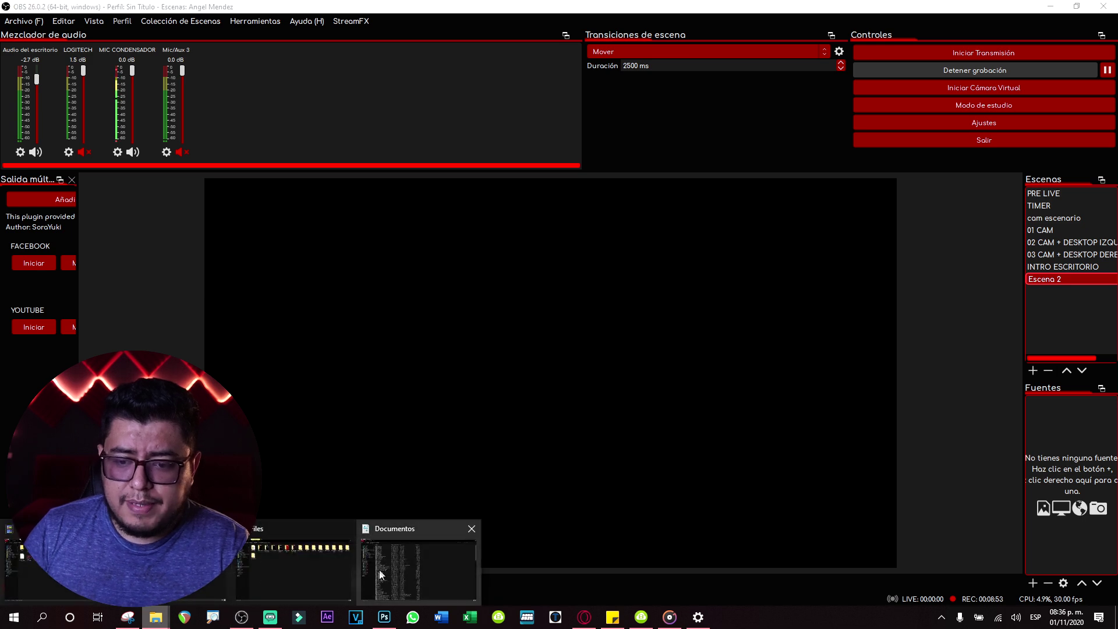
click(312, 562)
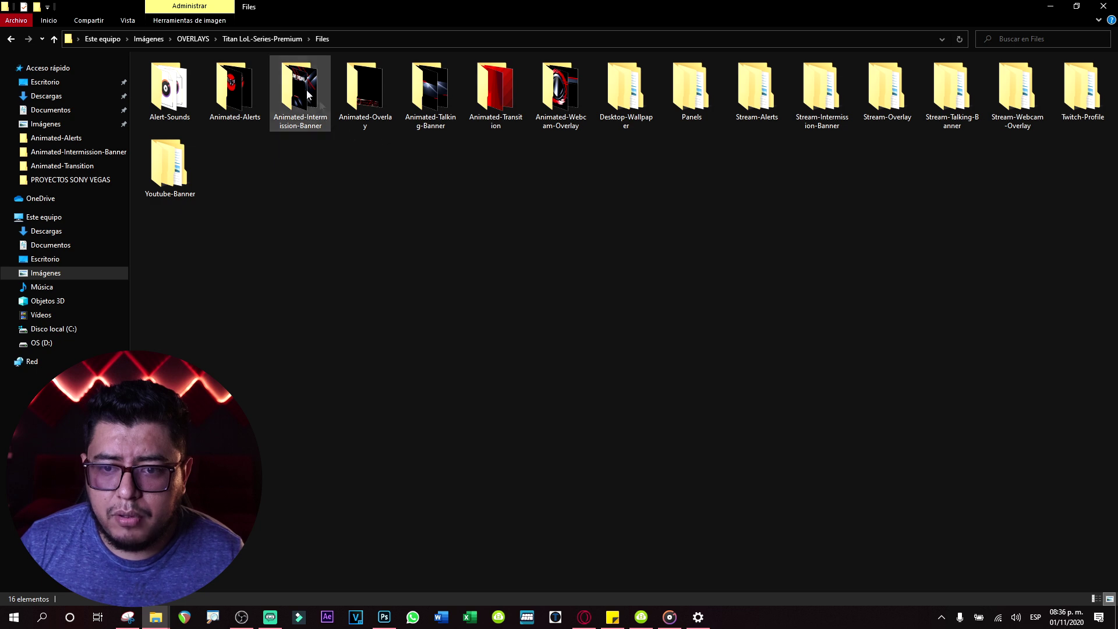
click(297, 82)
double_click(297, 82)
drag(515, 114, 1057, 438)
key(alt+Tab)
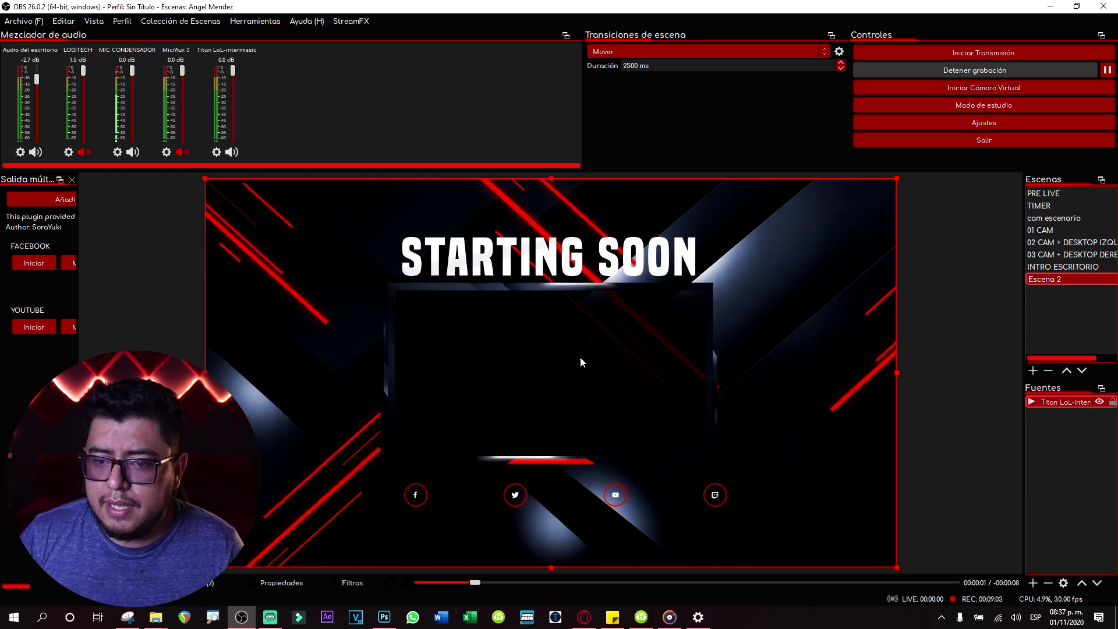
Copy the SONY A6400 camera source from the 01 CAM scene into Escena 2.
click(1048, 230)
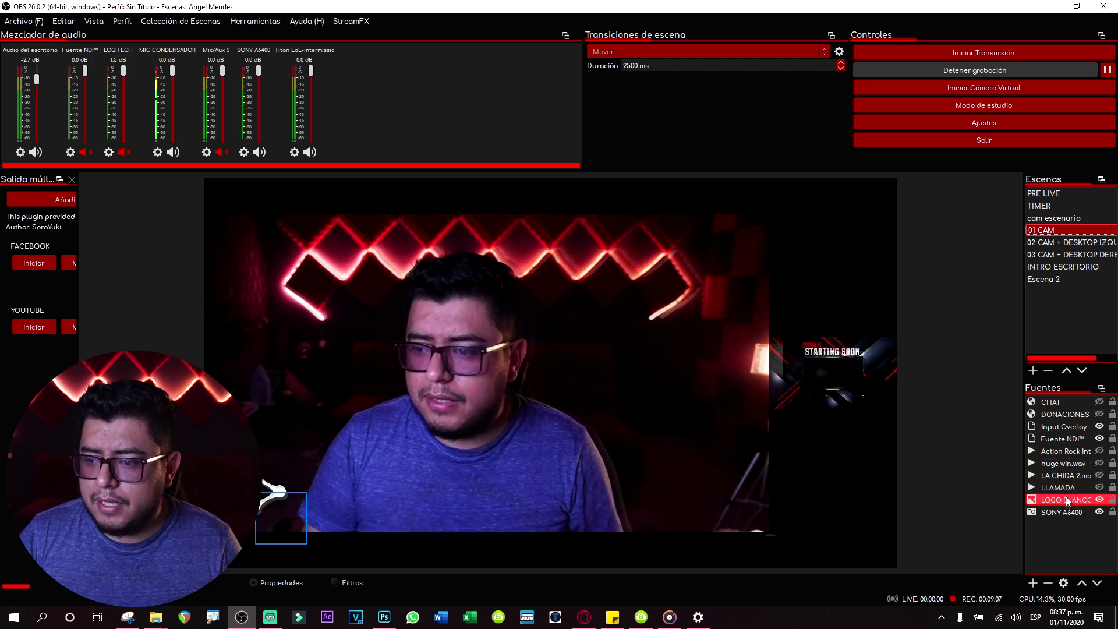
click(1059, 511)
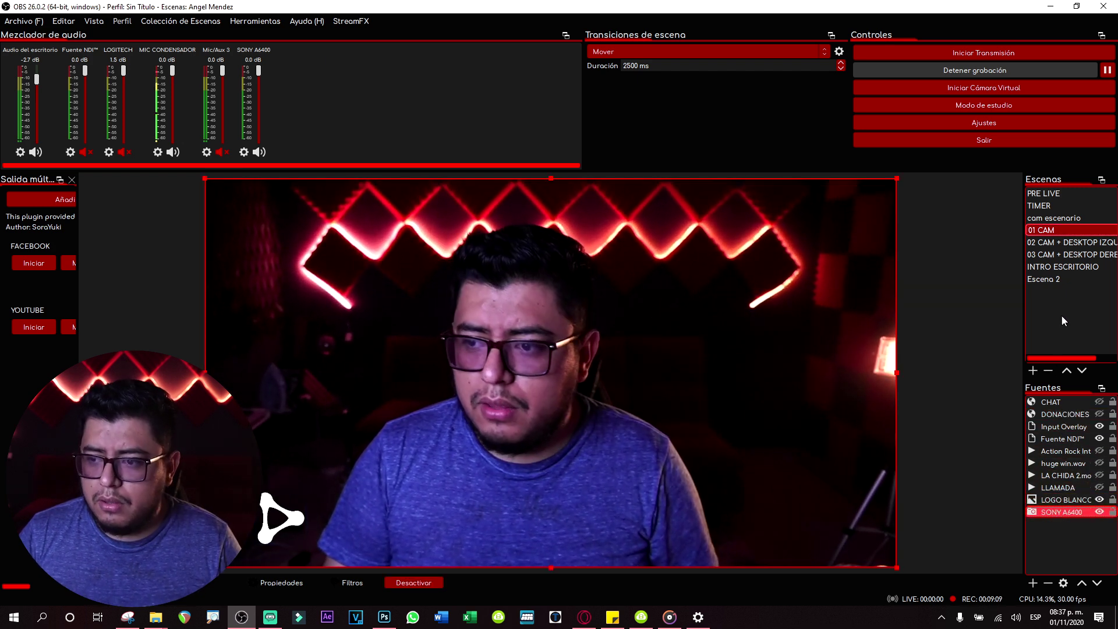
click(1053, 281)
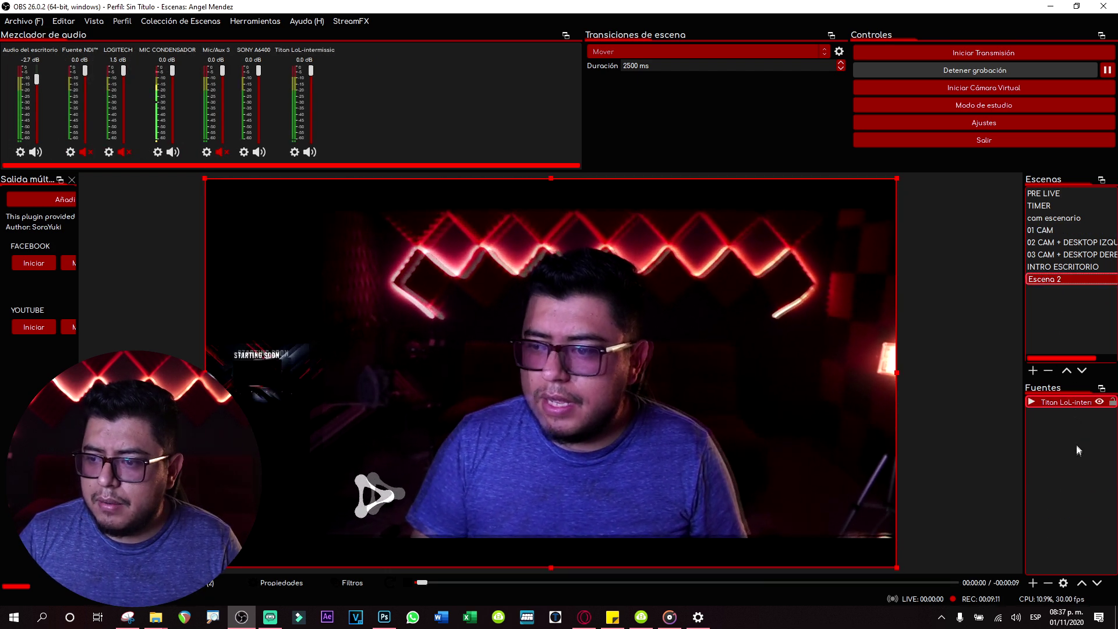
click(1072, 451)
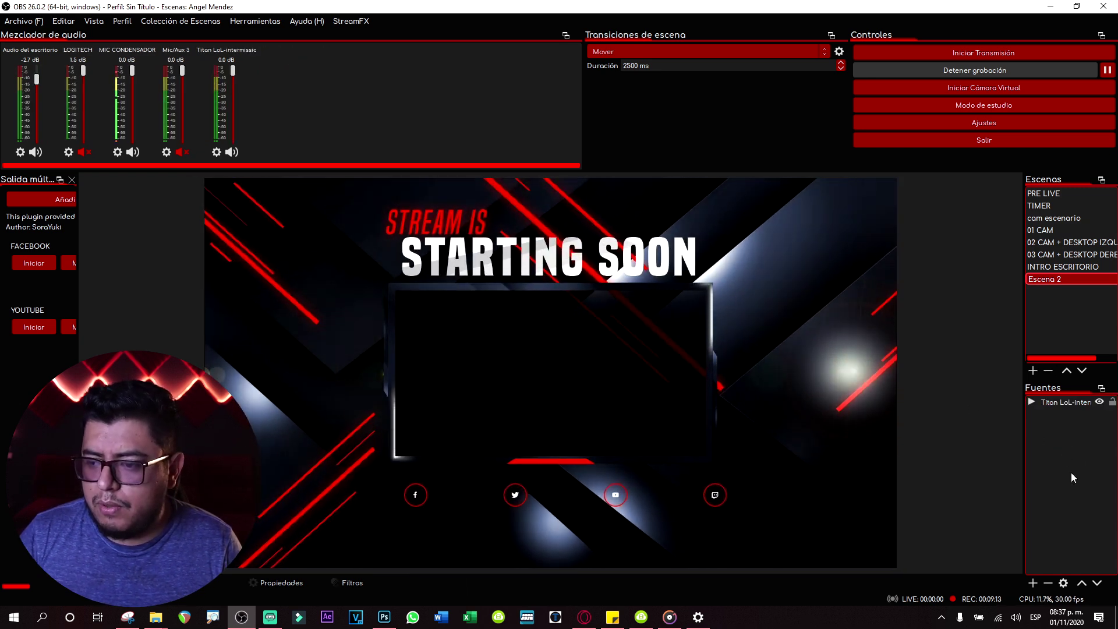
key(ctrl+v)
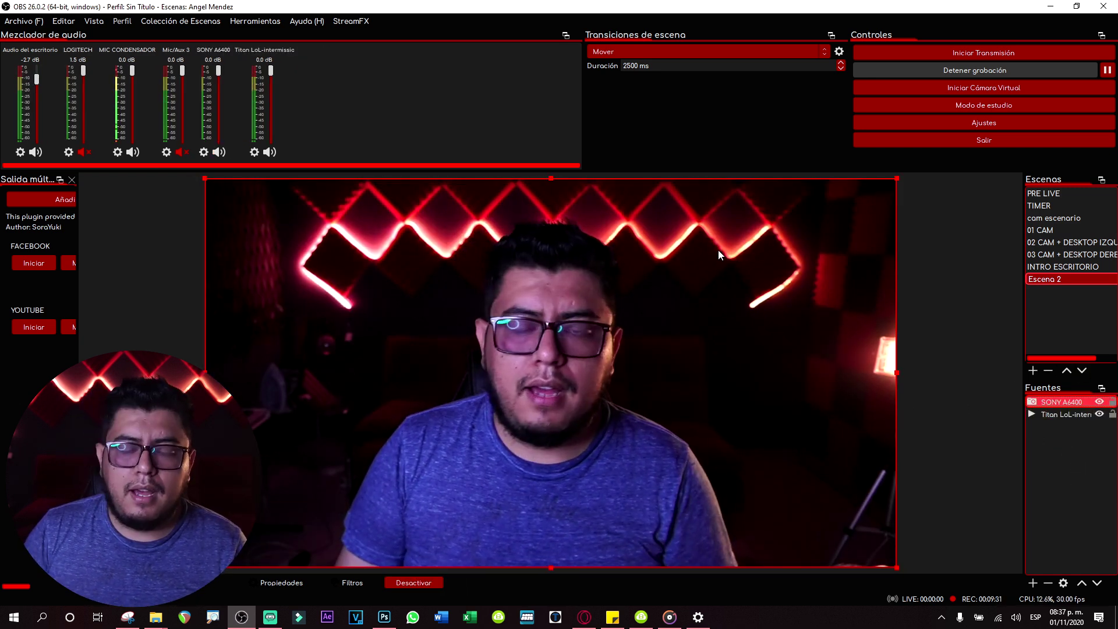
Hide the SONY A6400 source and enable looping (Bucle) for the Titan LoL-intermission-starting.webm source.
click(1099, 401)
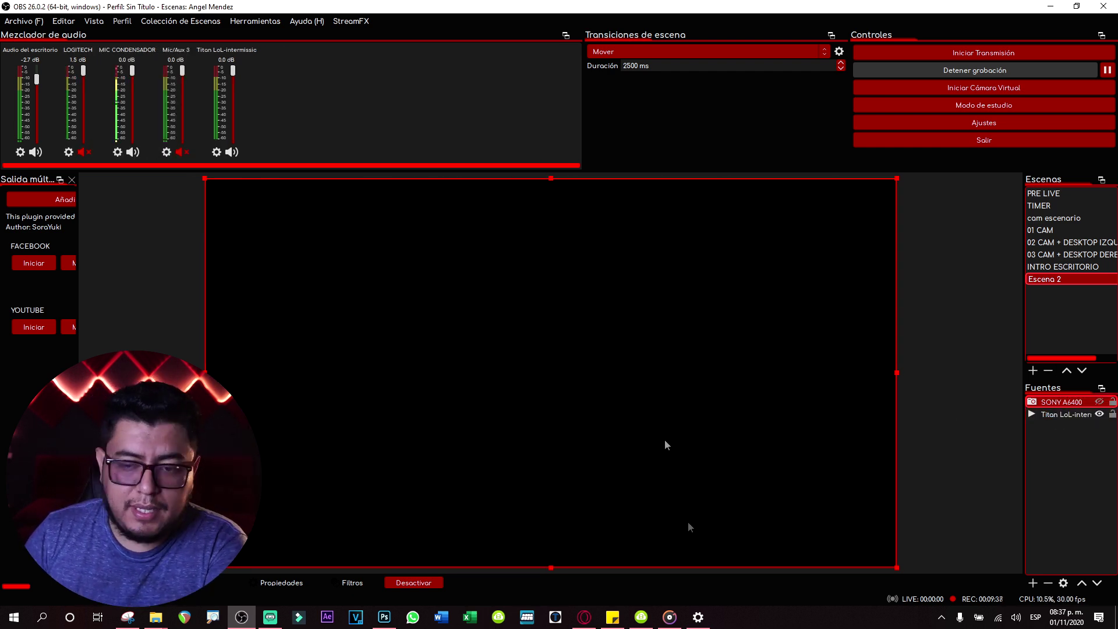
double_click(1053, 414)
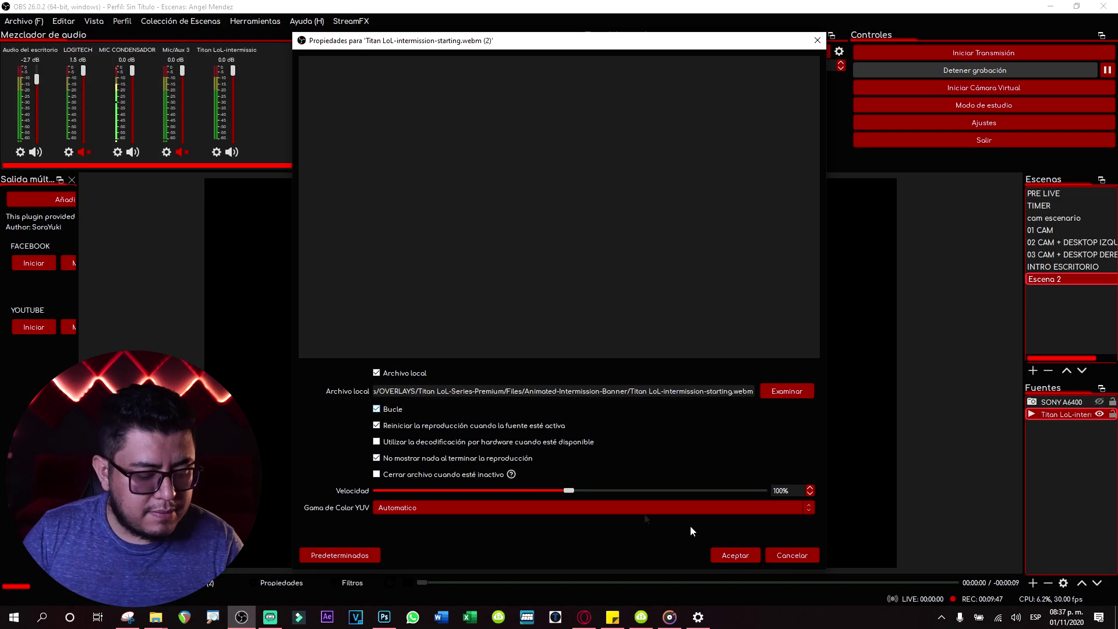
click(733, 555)
Show the SONY A6400 camera in Escena 2 and scale and position it to fit inside the Starting Soon frame.
click(1058, 402)
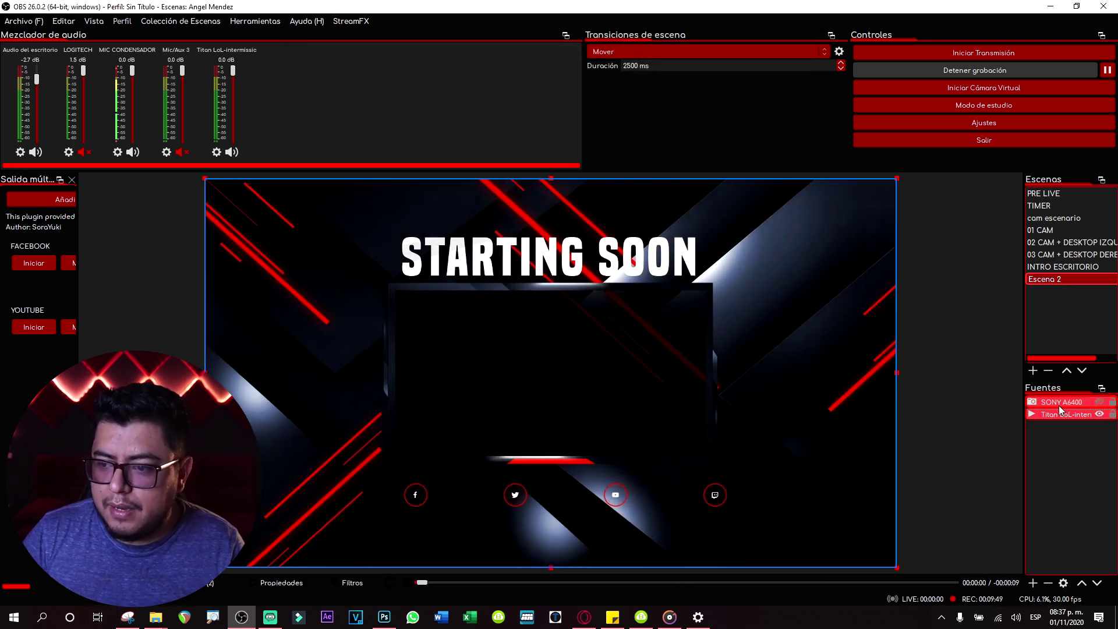
click(1099, 402)
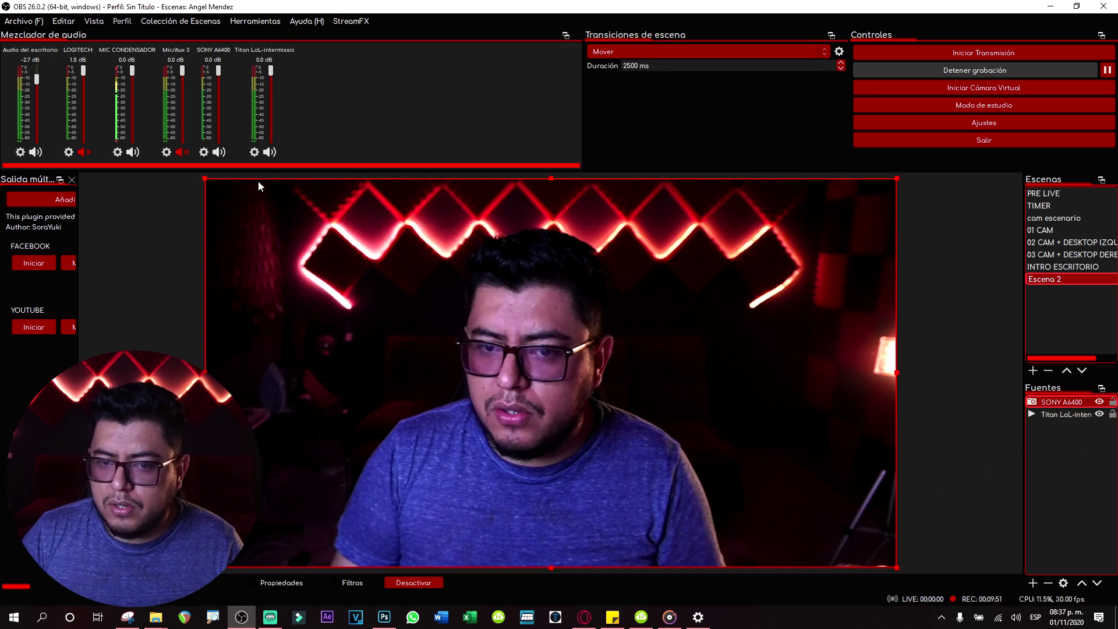
drag(205, 174, 603, 396)
drag(712, 442, 493, 331)
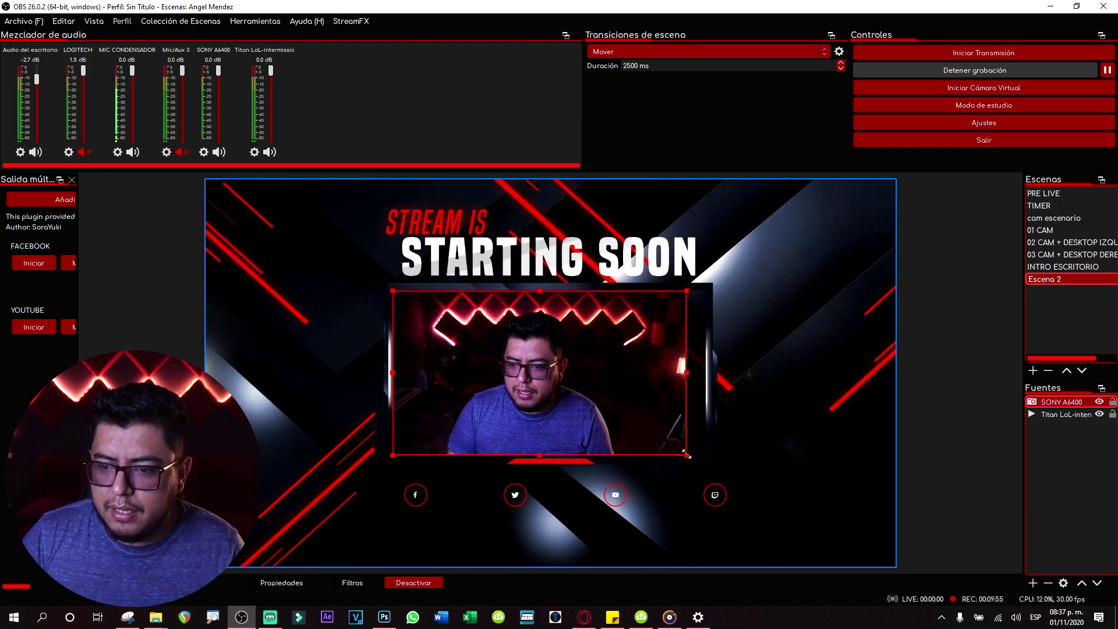
drag(685, 454, 707, 461)
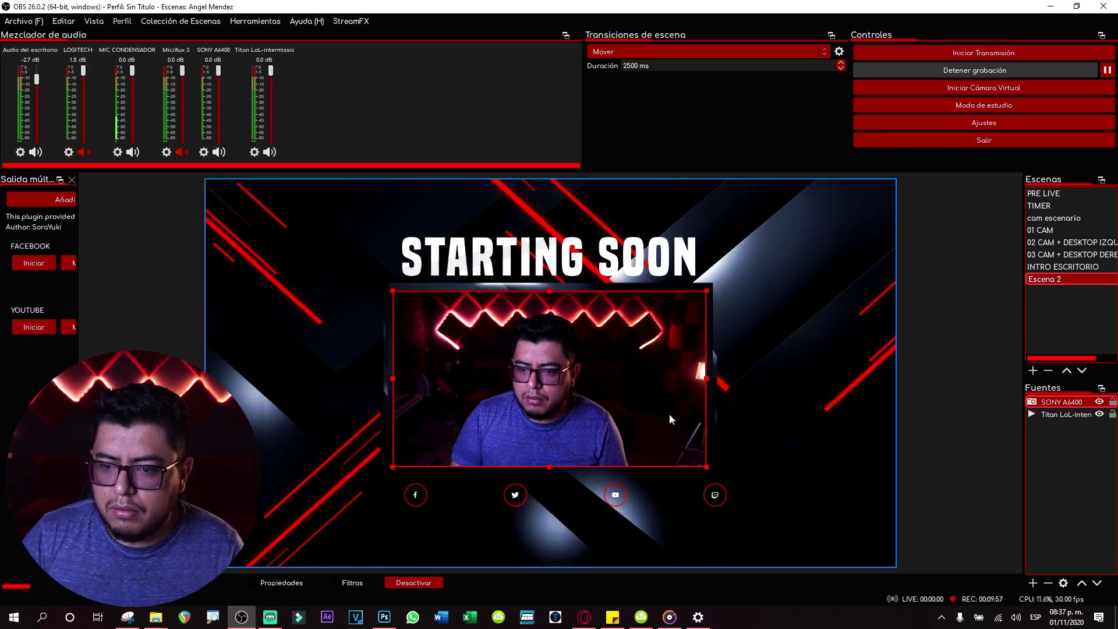
click(940, 318)
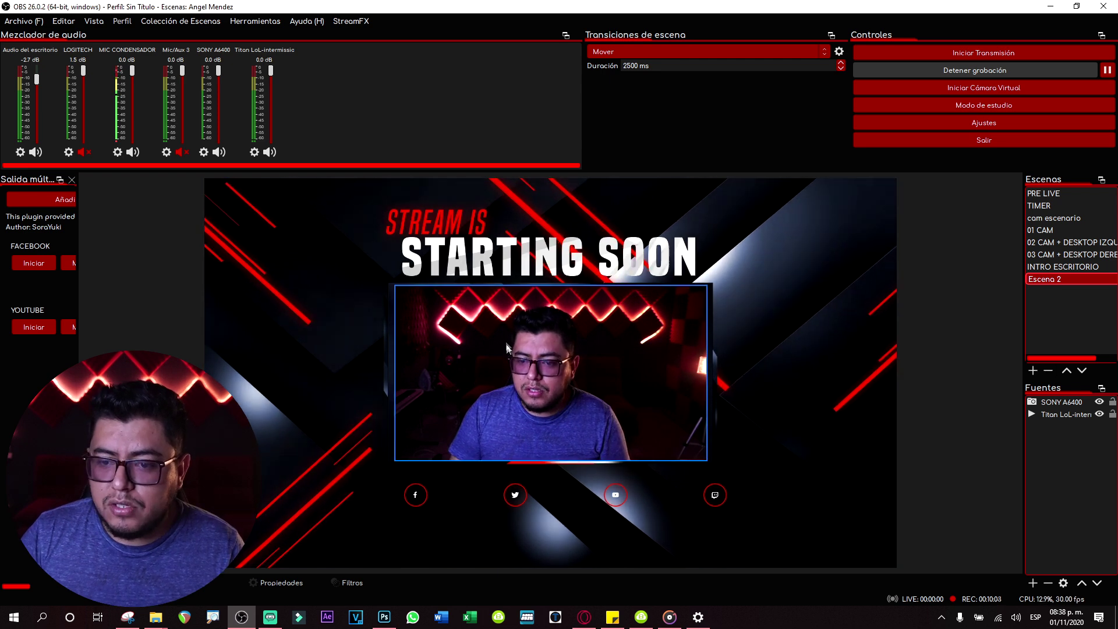
Hide the SONY A6400 camera source in Escena 2.
click(553, 291)
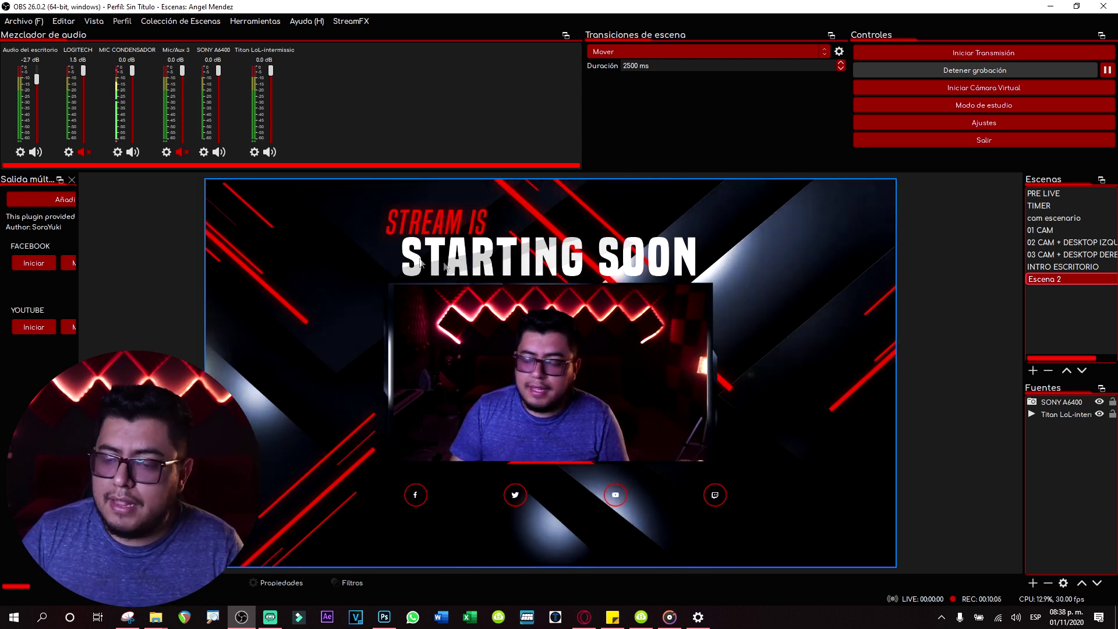
click(1098, 401)
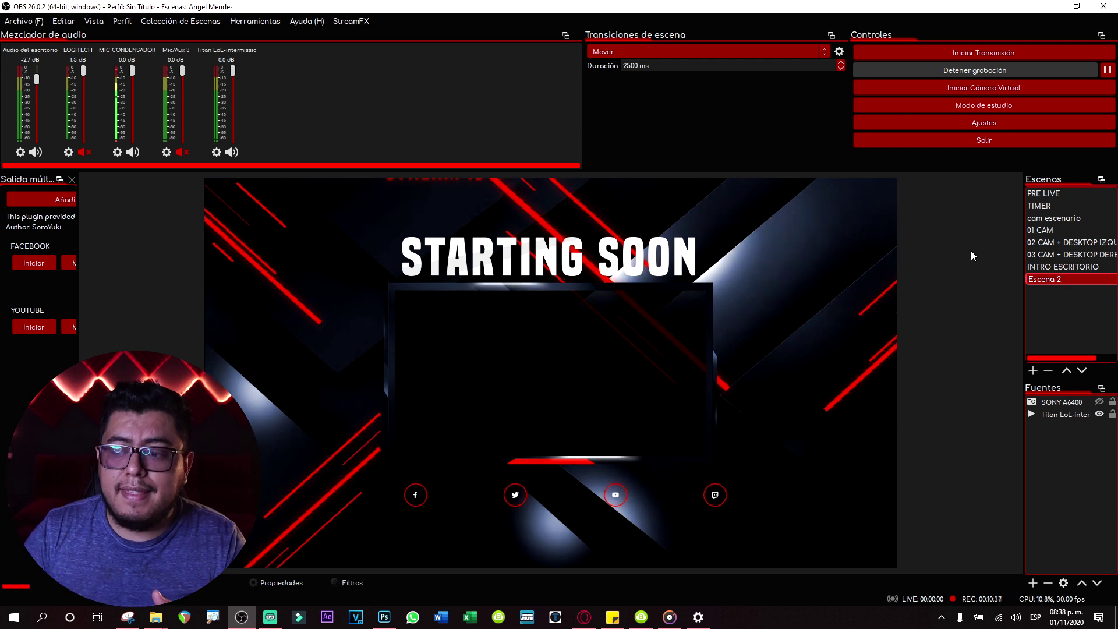
click(1053, 279)
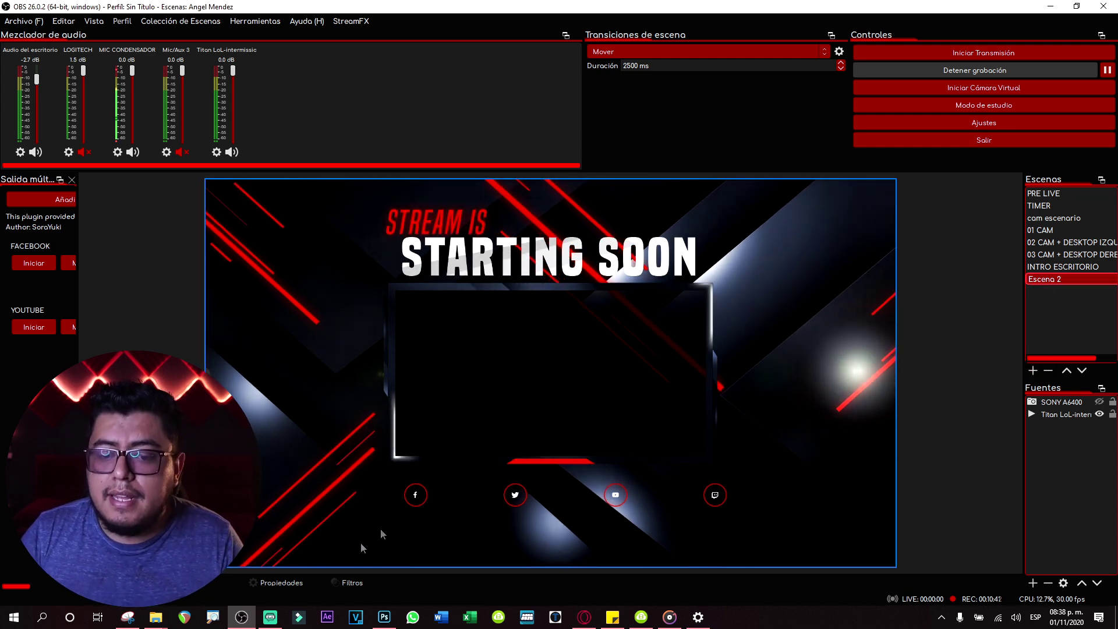
Switch to File Explorer, open the Animated-Talking-Banner folder and preview Titan LoL-talking-banner-v1-blank.webm.
mouse_move(155, 616)
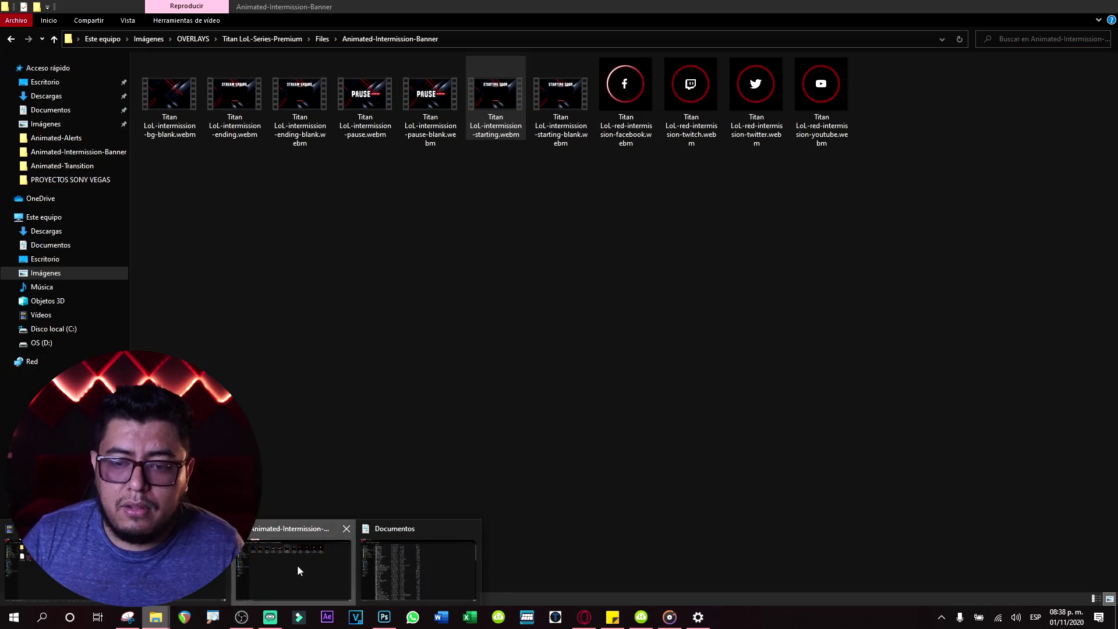
click(298, 565)
key(BackSpace)
key(Right)
key(Right)
key(Return)
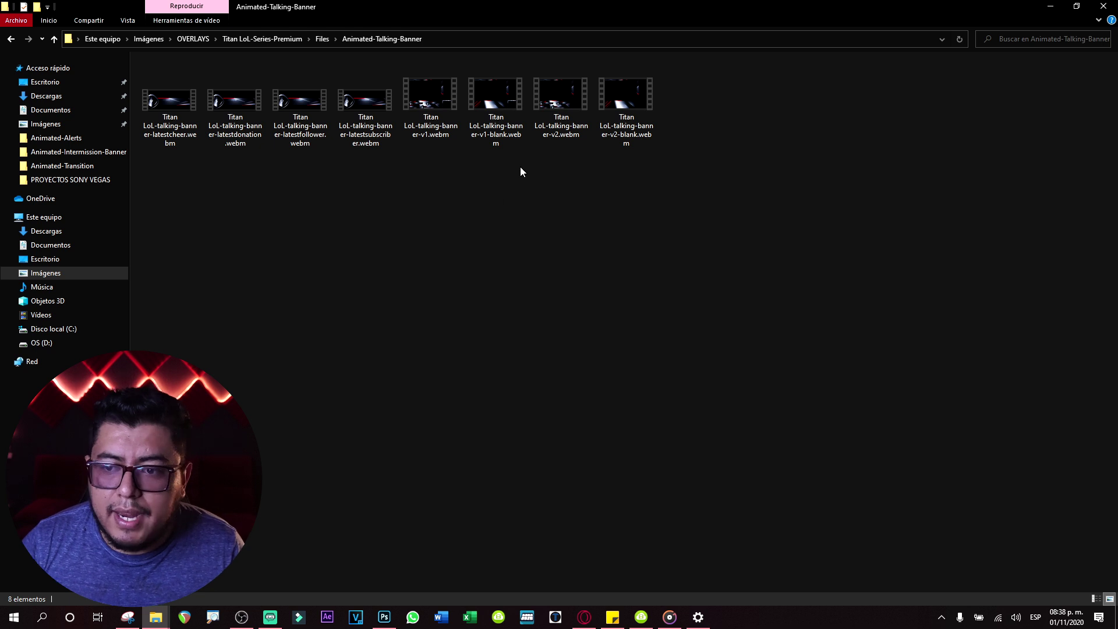
double_click(496, 99)
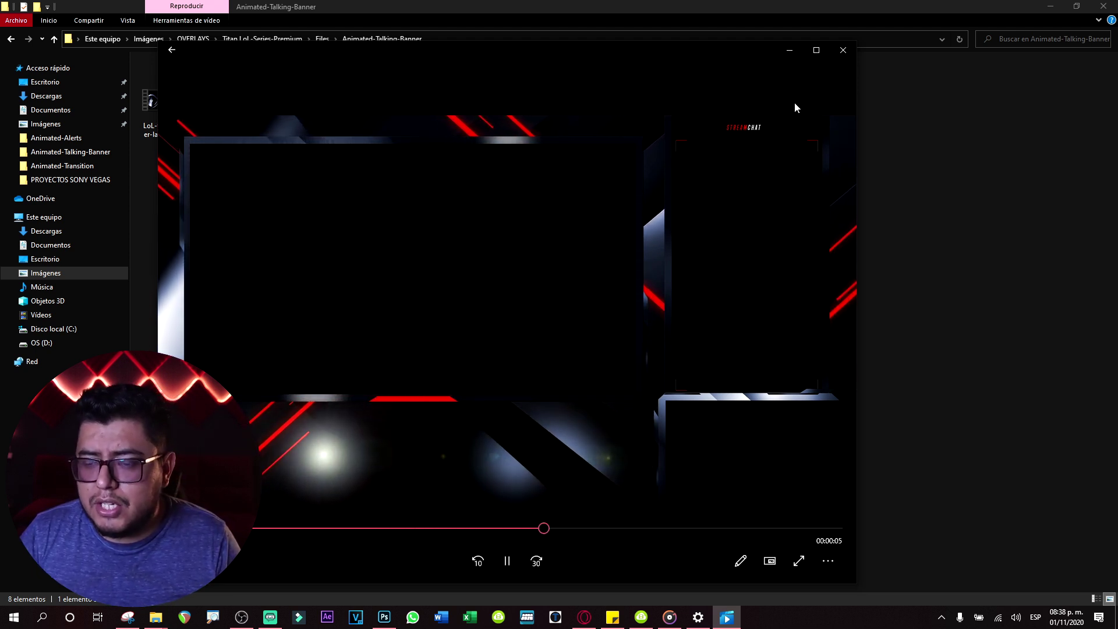
click(842, 50)
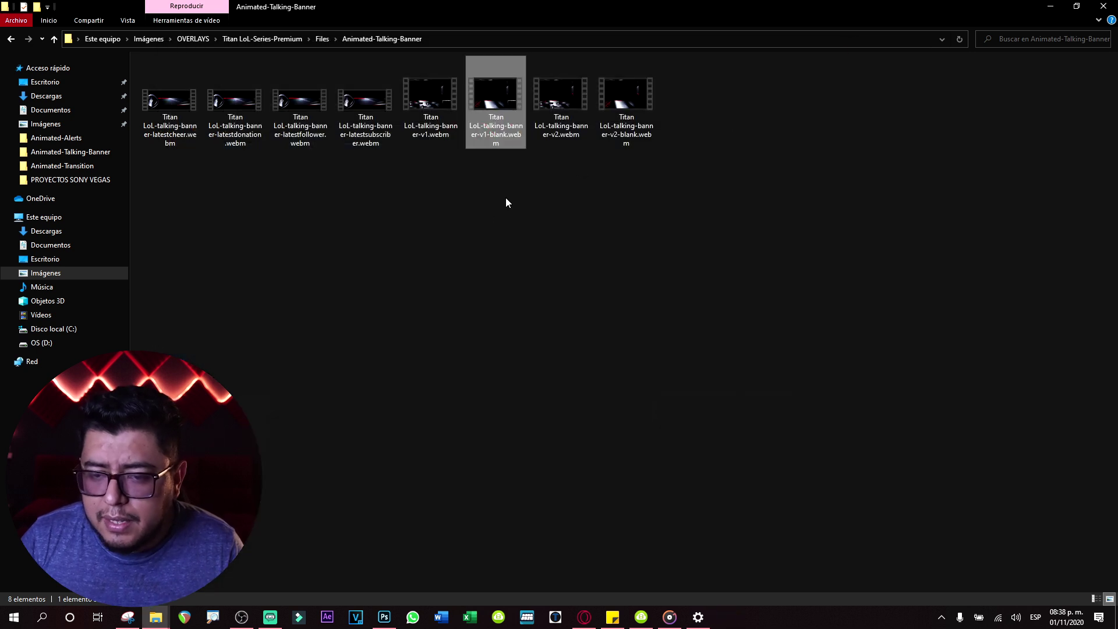
Return to the package's Files folder and look over its animated overlay folders.
key(alt+Up)
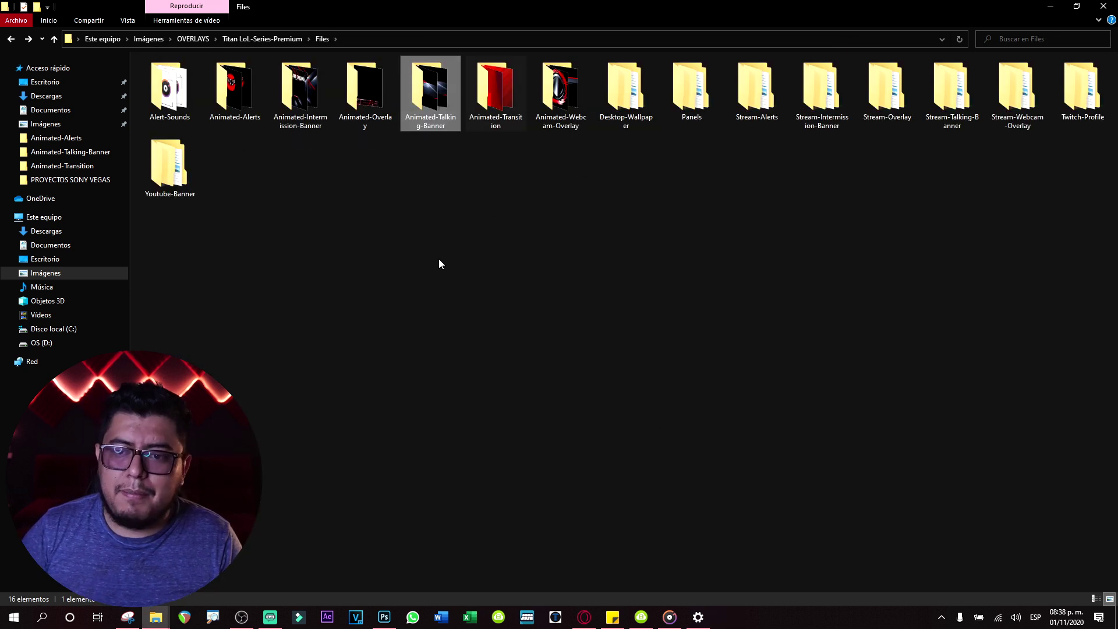
key(Right)
key(Right)
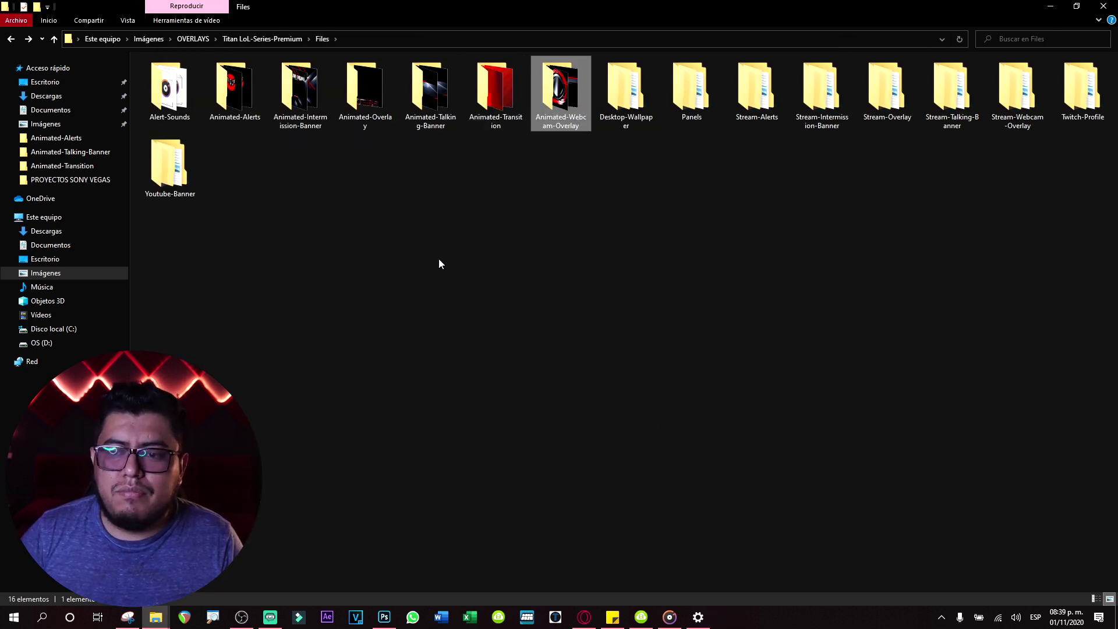
key(Right)
key(Left)
key(Left)
key(Left)
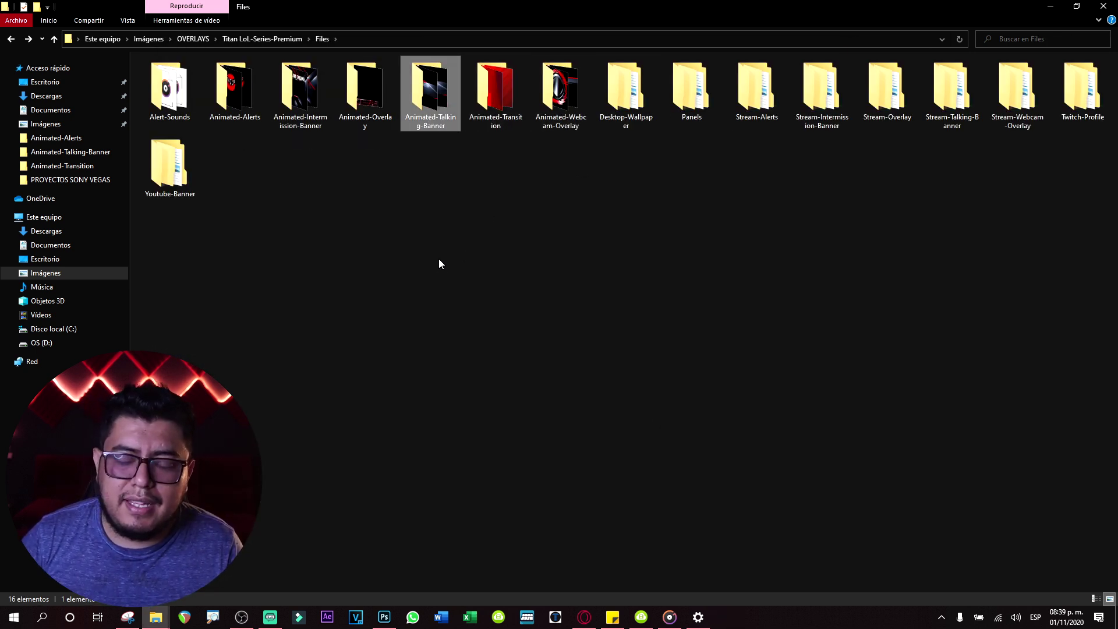
Switch to the Streamlabs dashboard in the browser, open Alert Box and review the general and Donations alert settings.
key(alt+Tab)
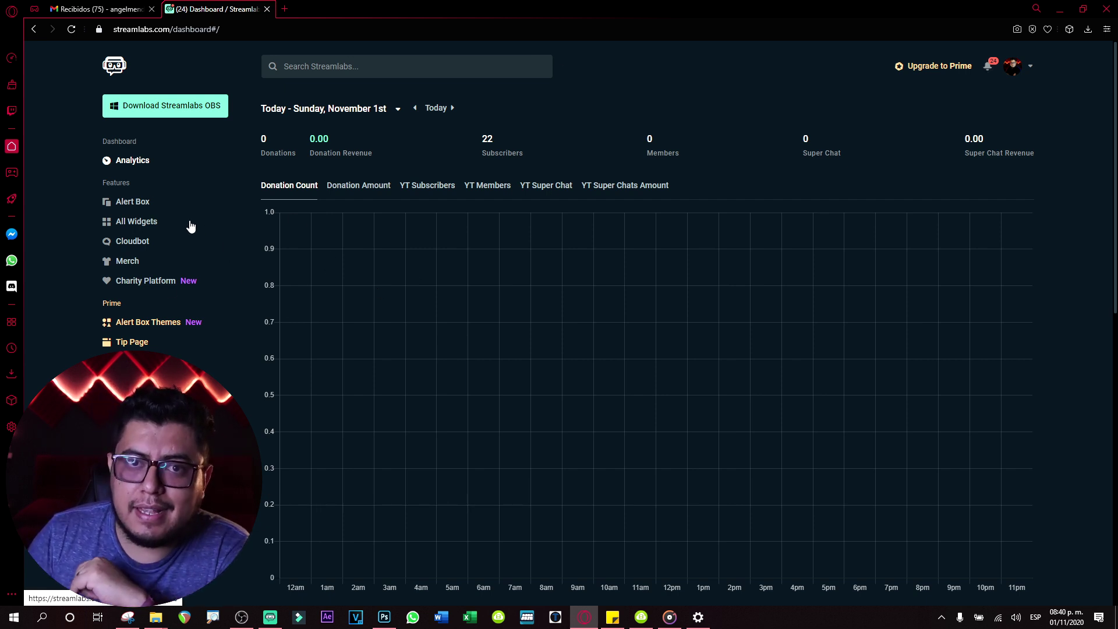
click(133, 203)
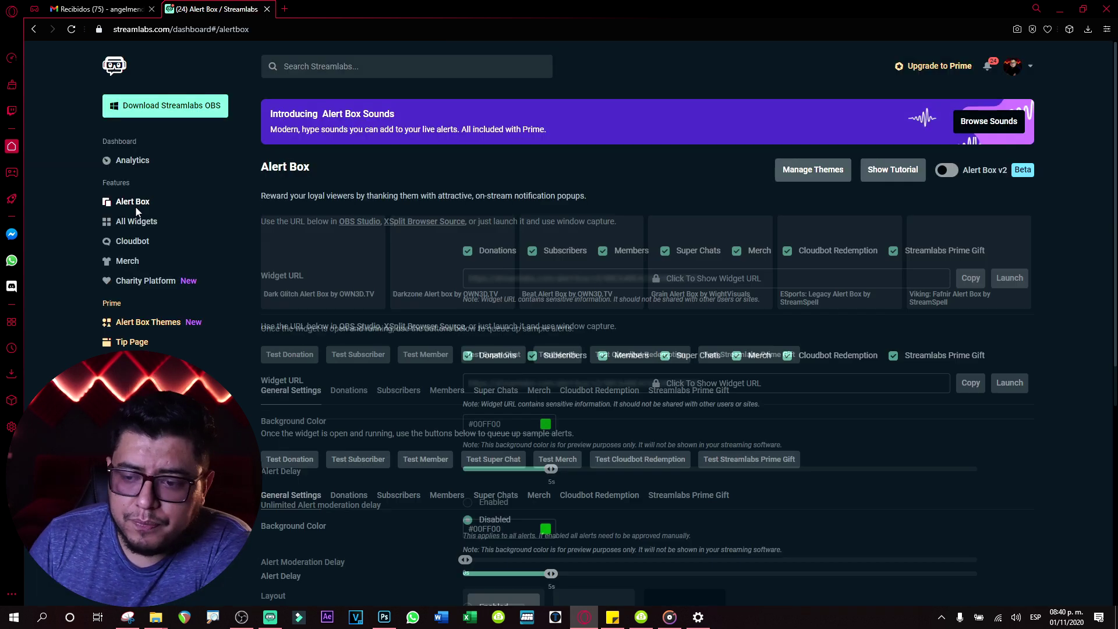
scroll(835, 379, down, 3)
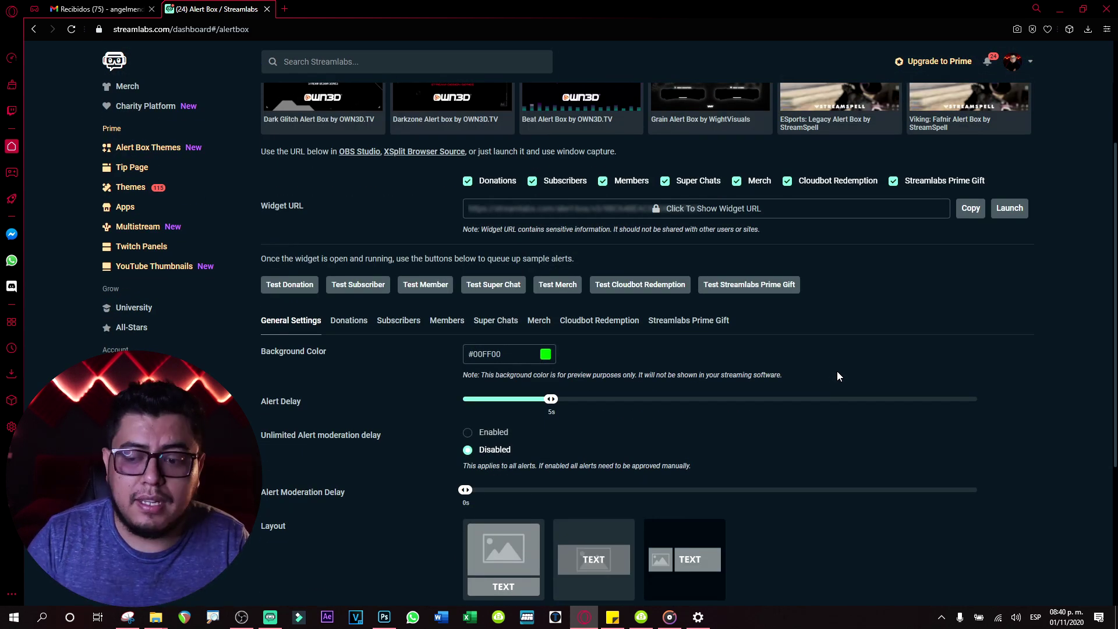
scroll(837, 371, up, 2)
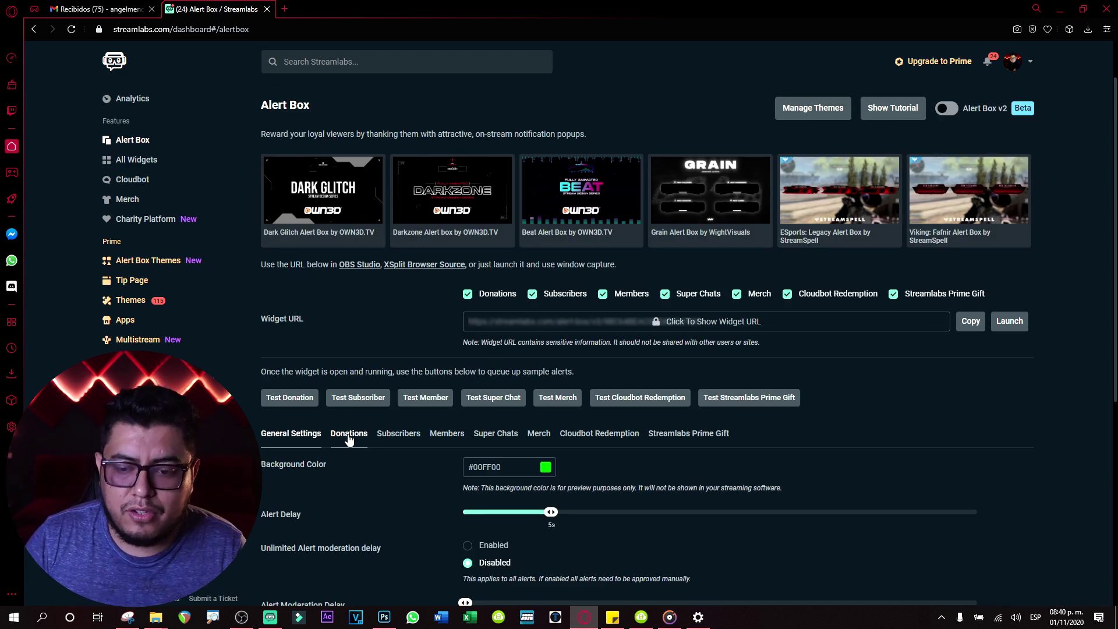
click(348, 436)
scroll(569, 425, down, 6)
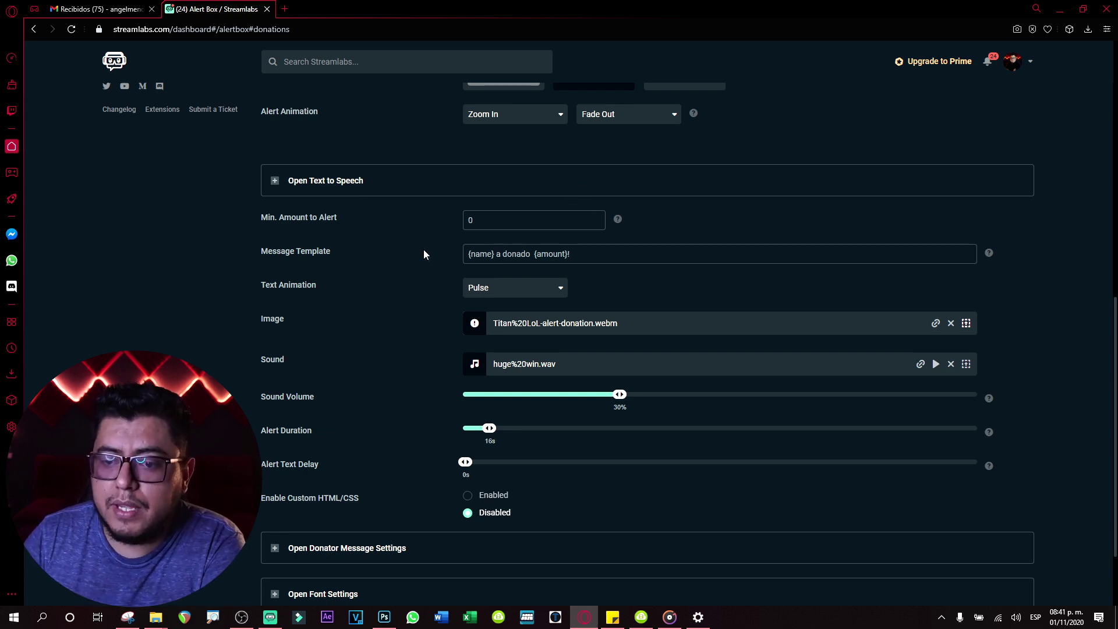
Copy the Alert Box widget URL, switch to OBS, add a browser source named ALERTAS with that URL to Escena 2 and center it.
scroll(373, 263, up, 8)
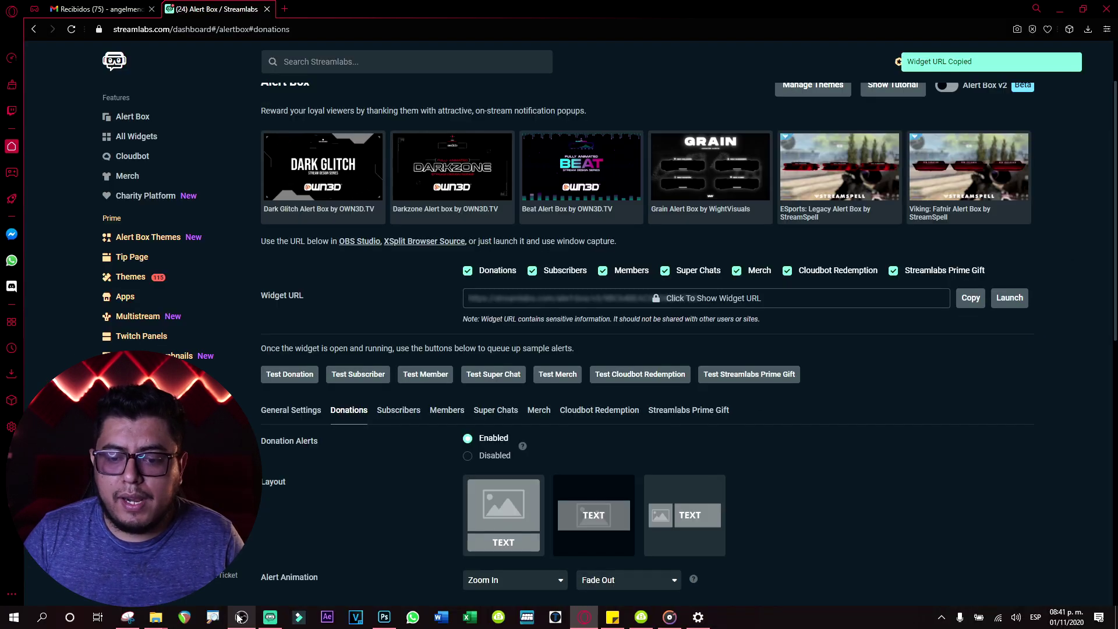
click(241, 617)
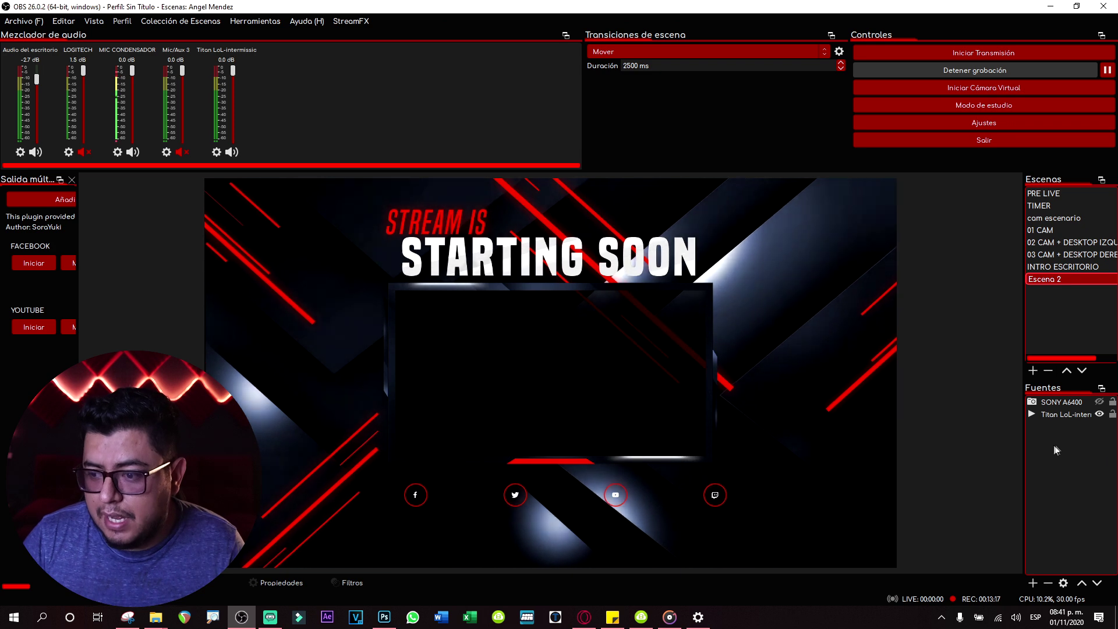
click(1033, 583)
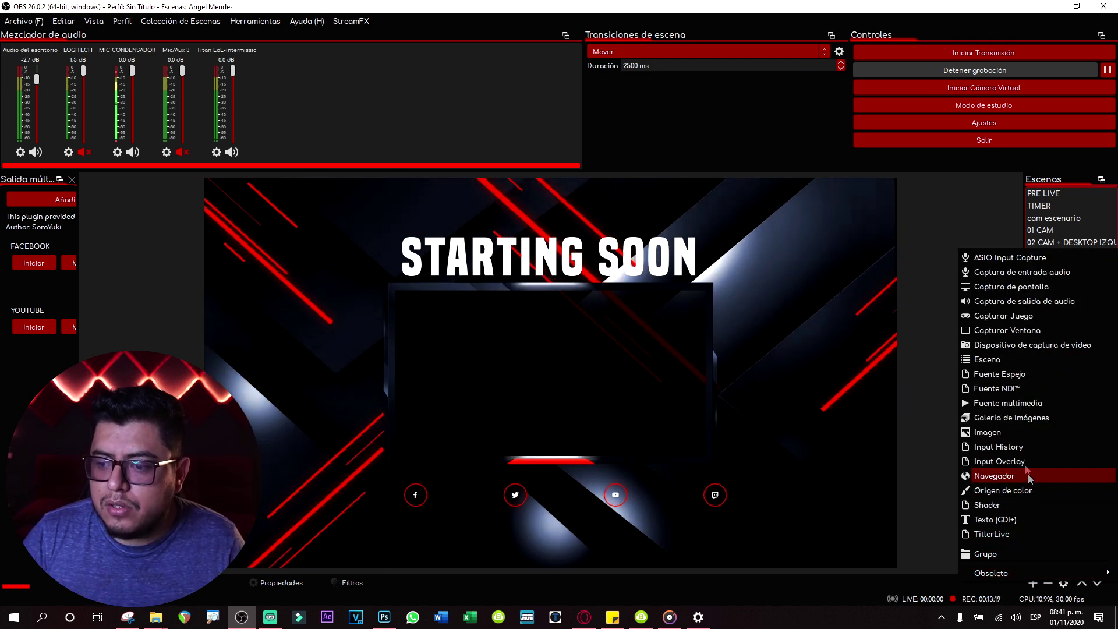
click(1009, 477)
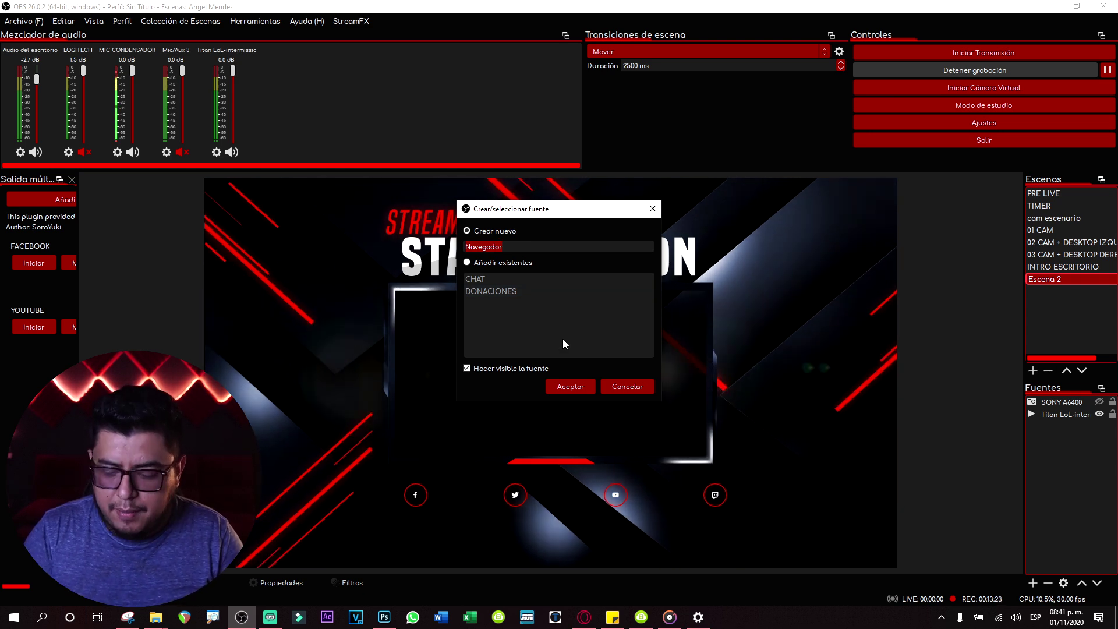
text(ALERTAS)
key(Return)
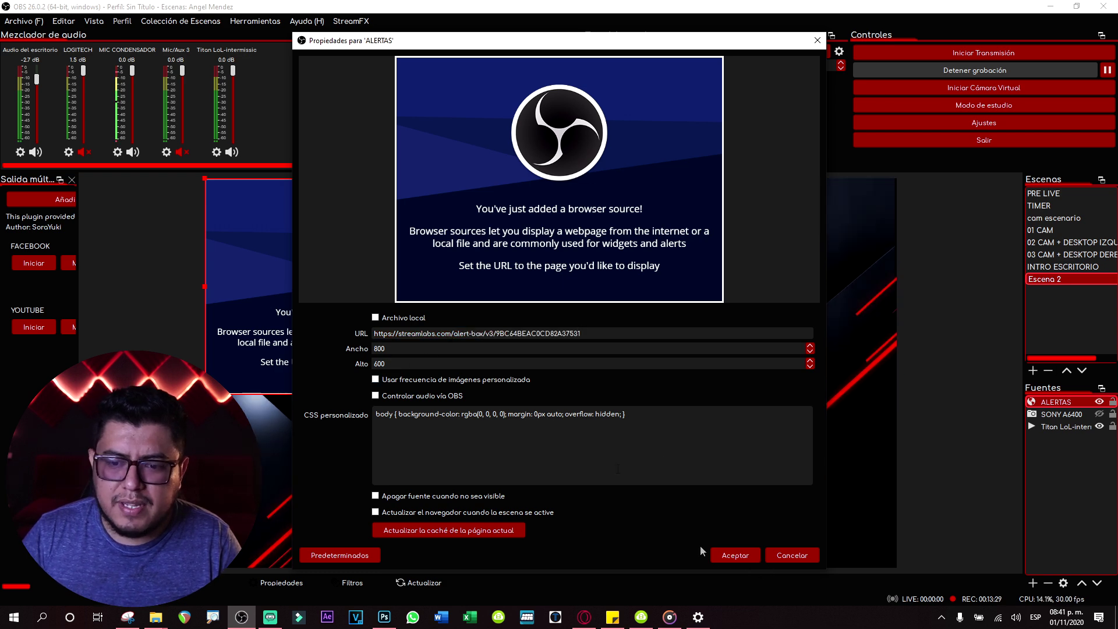
click(737, 556)
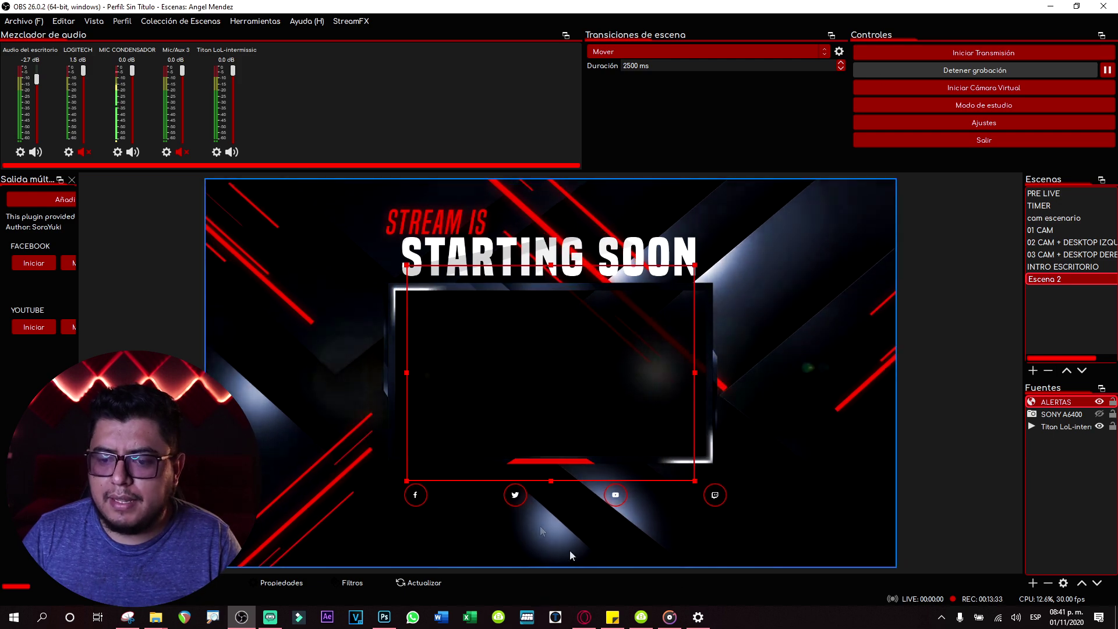
Arrange the OBS and browser windows side by side, trigger a test donation alert, and maximize the browser again.
double_click(771, 8)
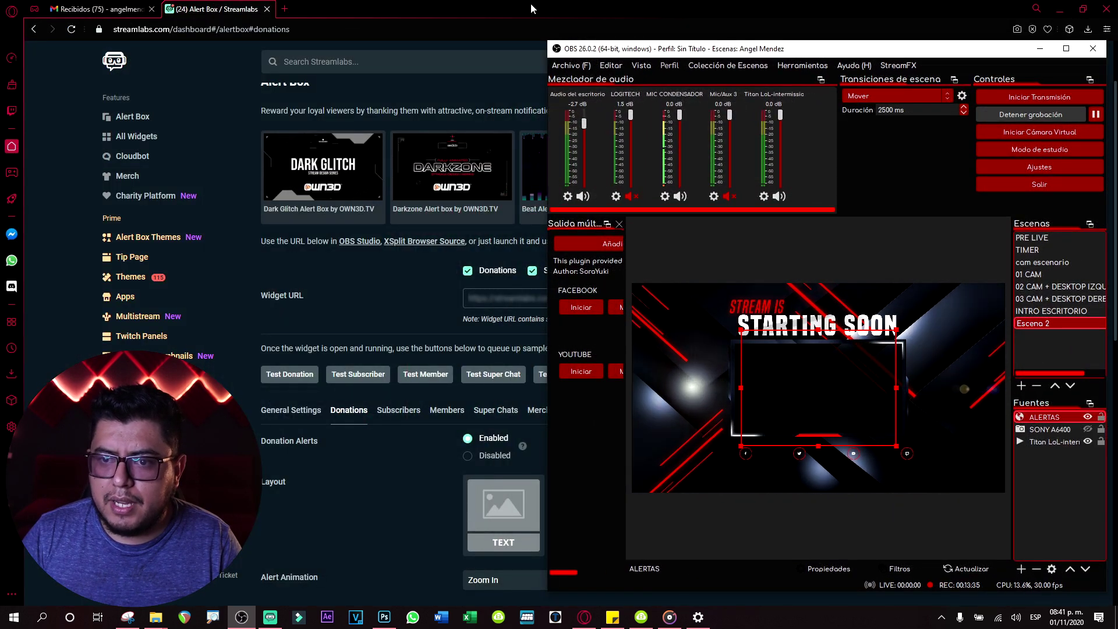
click(244, 55)
drag(243, 55, 199, 79)
scroll(291, 291, down, 1)
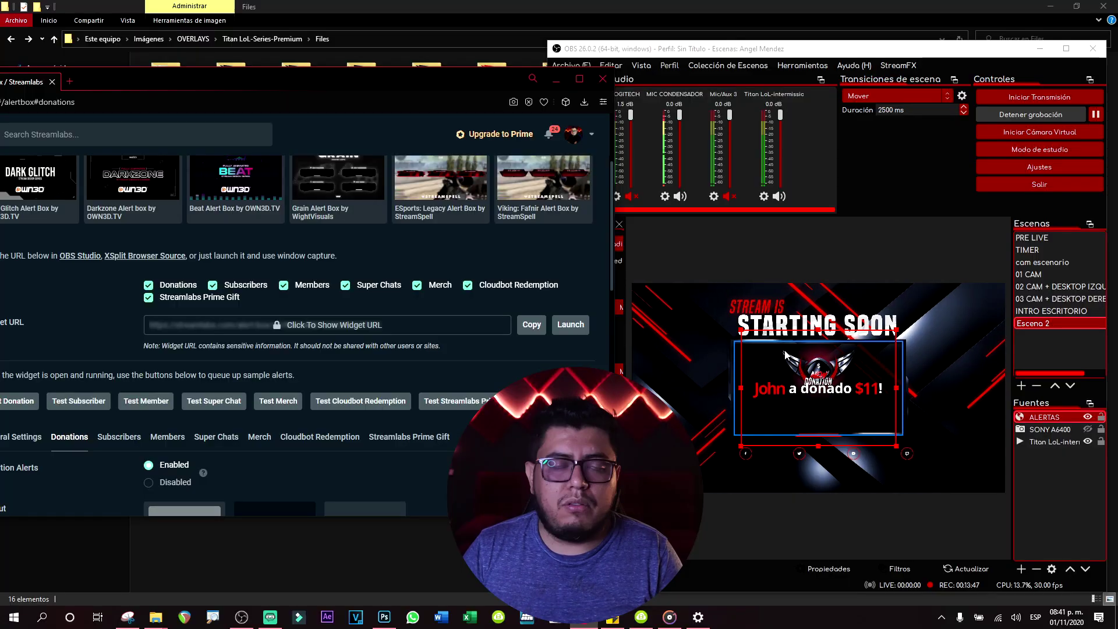
click(582, 81)
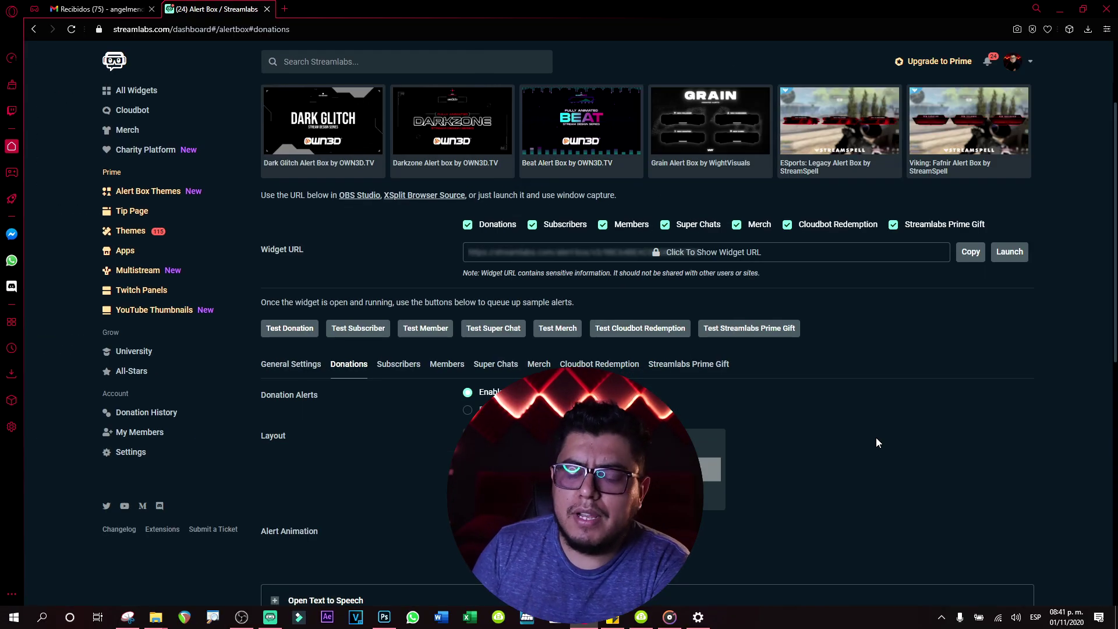
Open the image gallery for the donation alert's image and show the uploaded files.
scroll(1014, 404, down, 4)
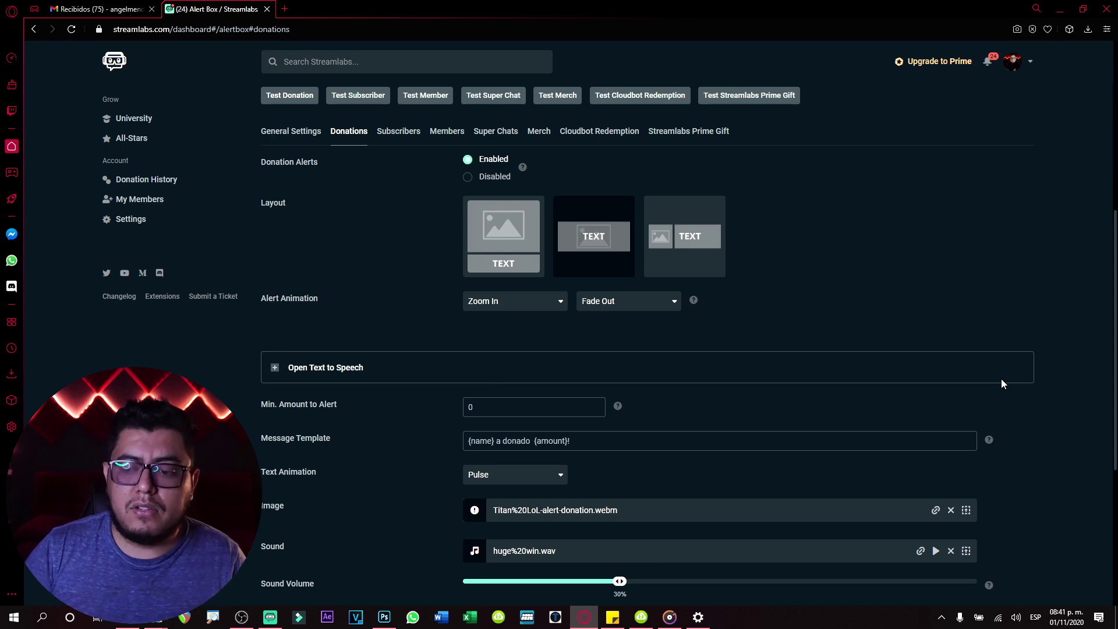
scroll(260, 379, down, 2)
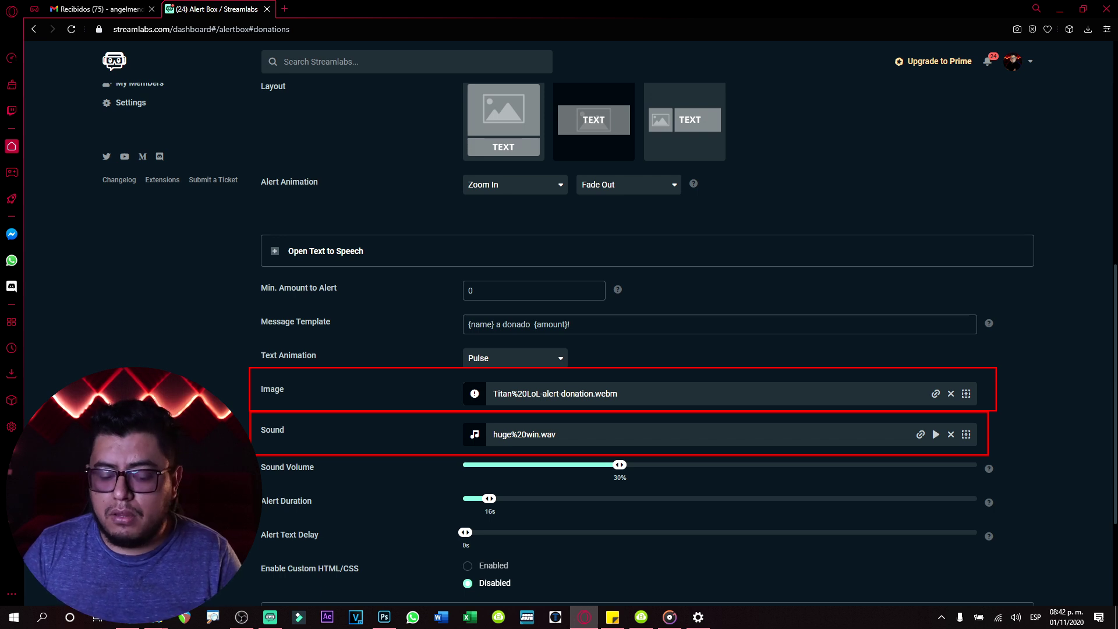
click(965, 394)
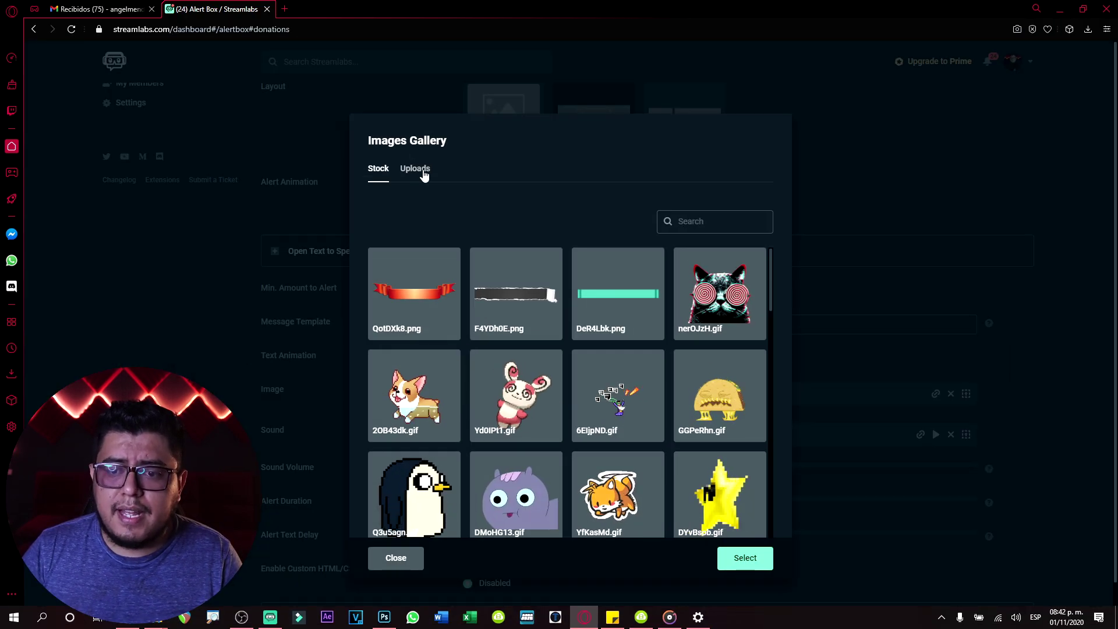
click(419, 173)
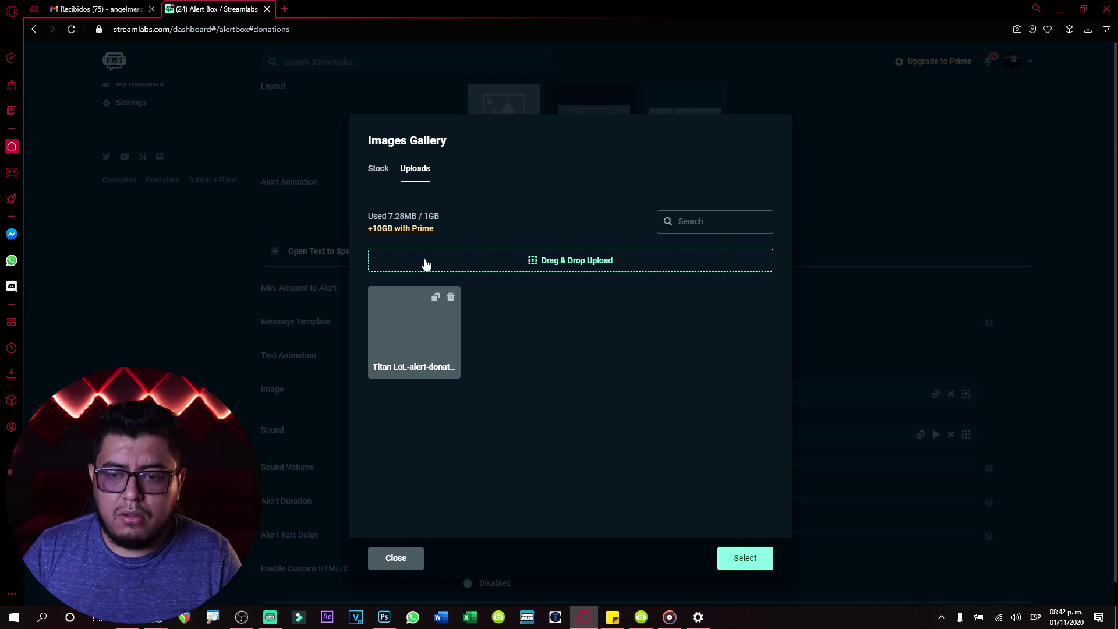
Upload Titan LoL-alert-superchat.webm from the Animated-Alerts folder and select it as the donation alert's image.
click(572, 266)
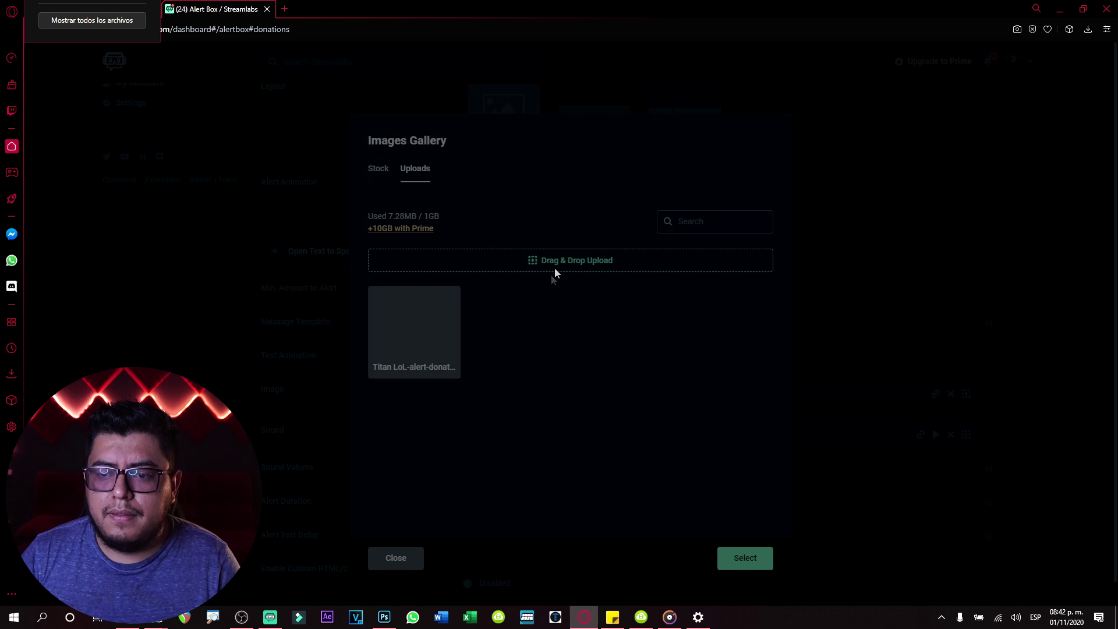
drag(315, 9, 493, 79)
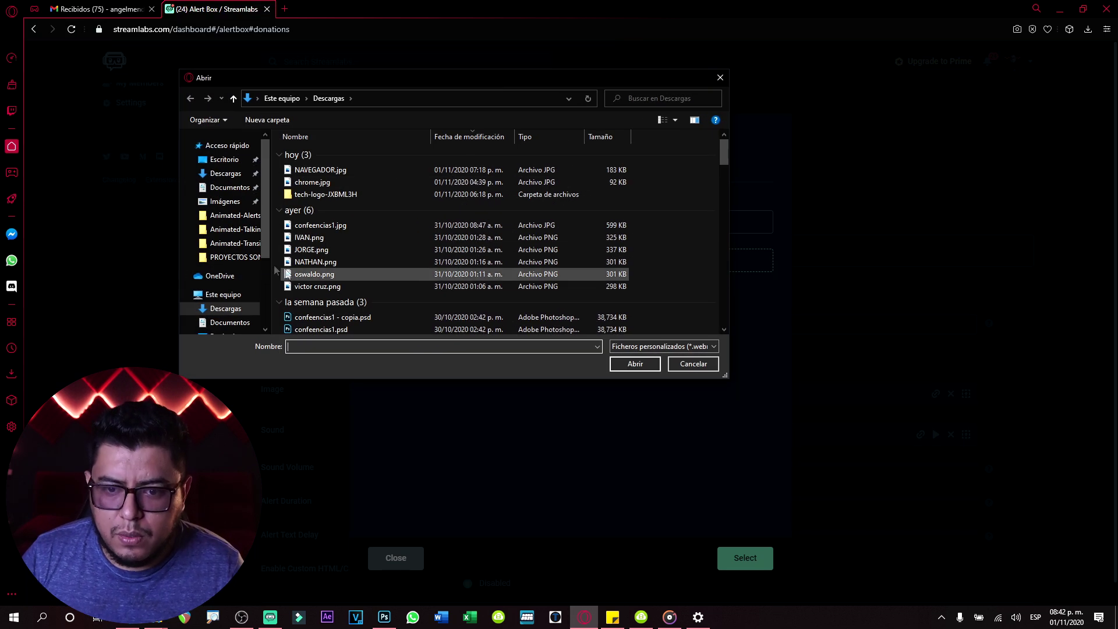
click(232, 241)
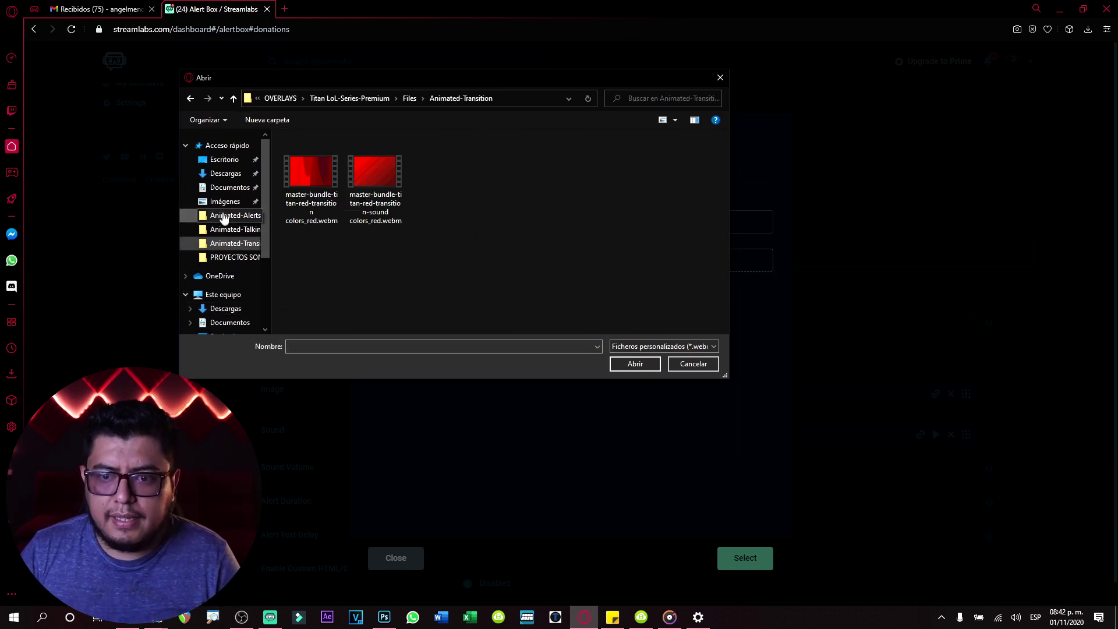
click(232, 214)
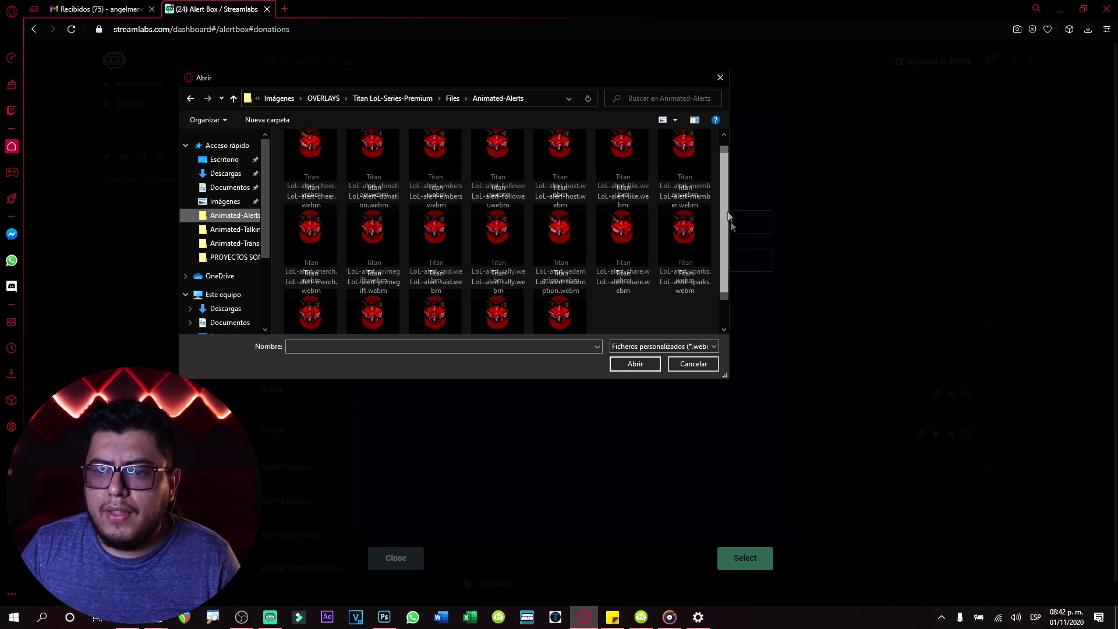
scroll(724, 220, down, 2)
click(496, 271)
click(645, 368)
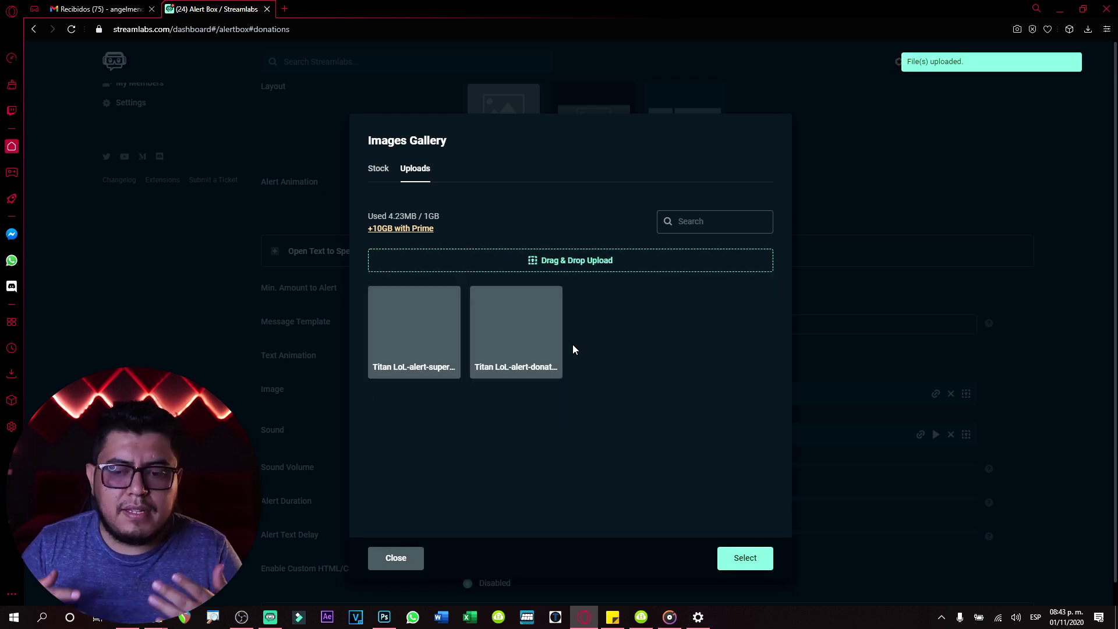
click(421, 337)
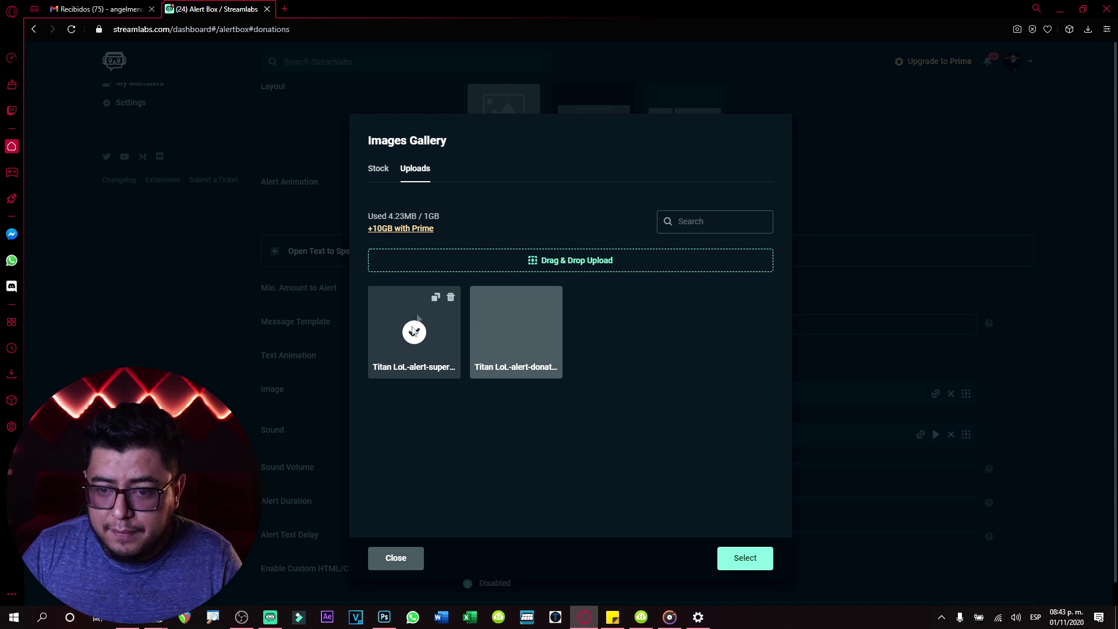
click(752, 560)
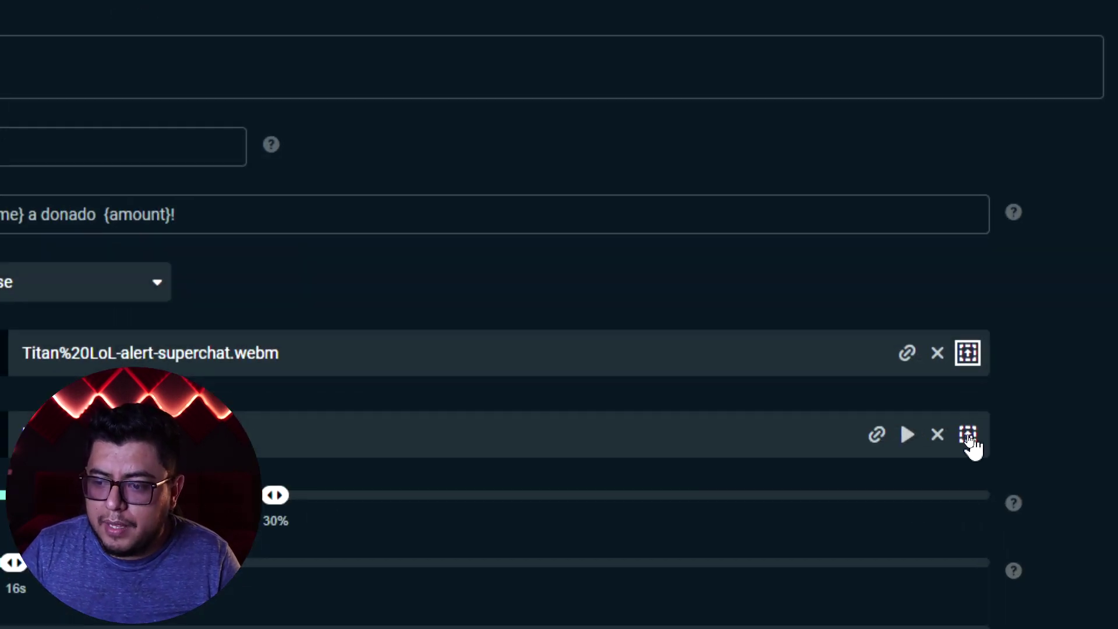
Look over the uploaded sounds and the upload file browser for the donation alert's sound, and close the sounds gallery unchanged.
click(968, 435)
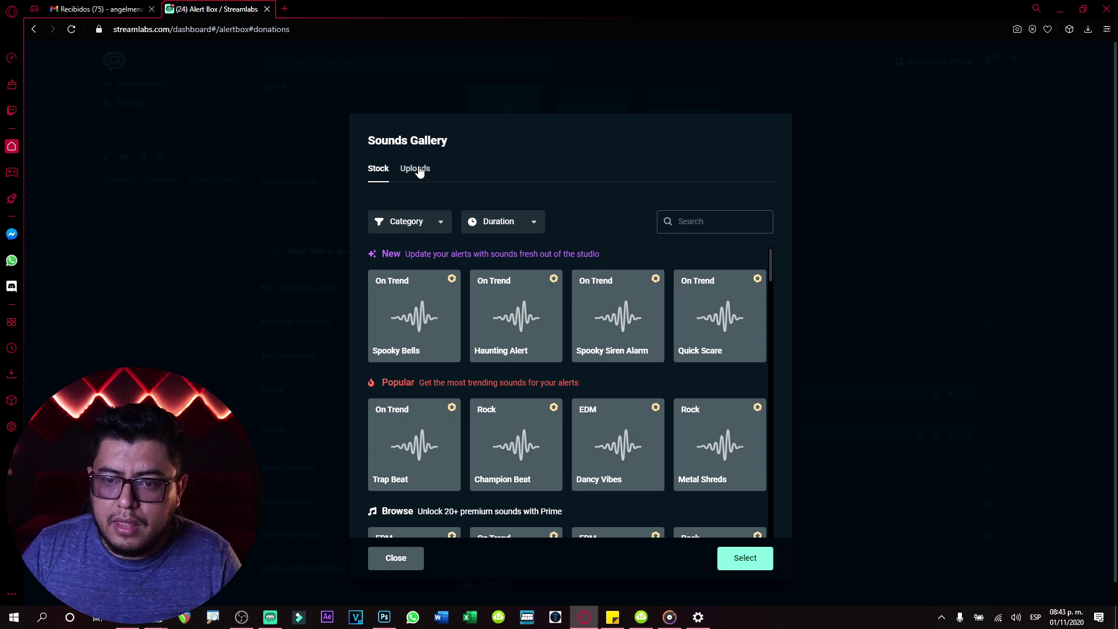
click(415, 169)
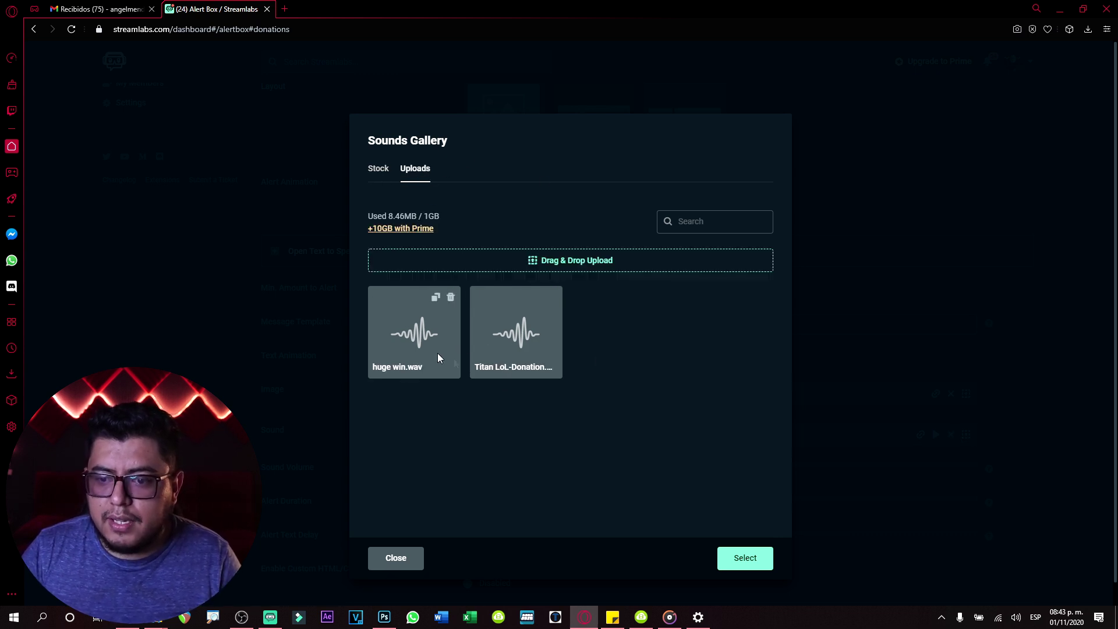
click(577, 262)
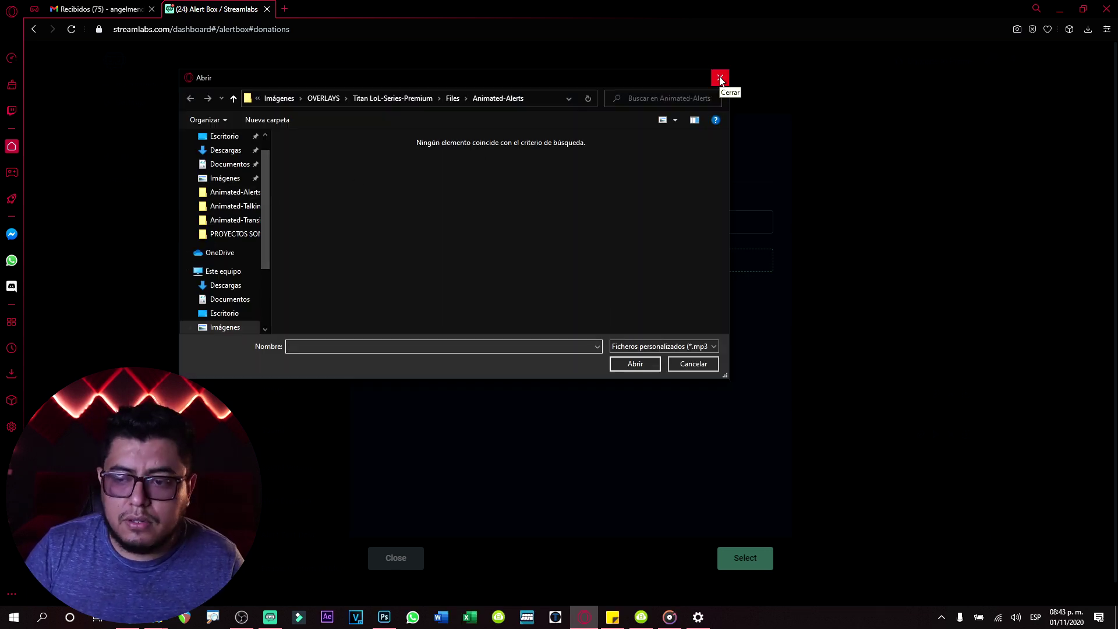
click(720, 78)
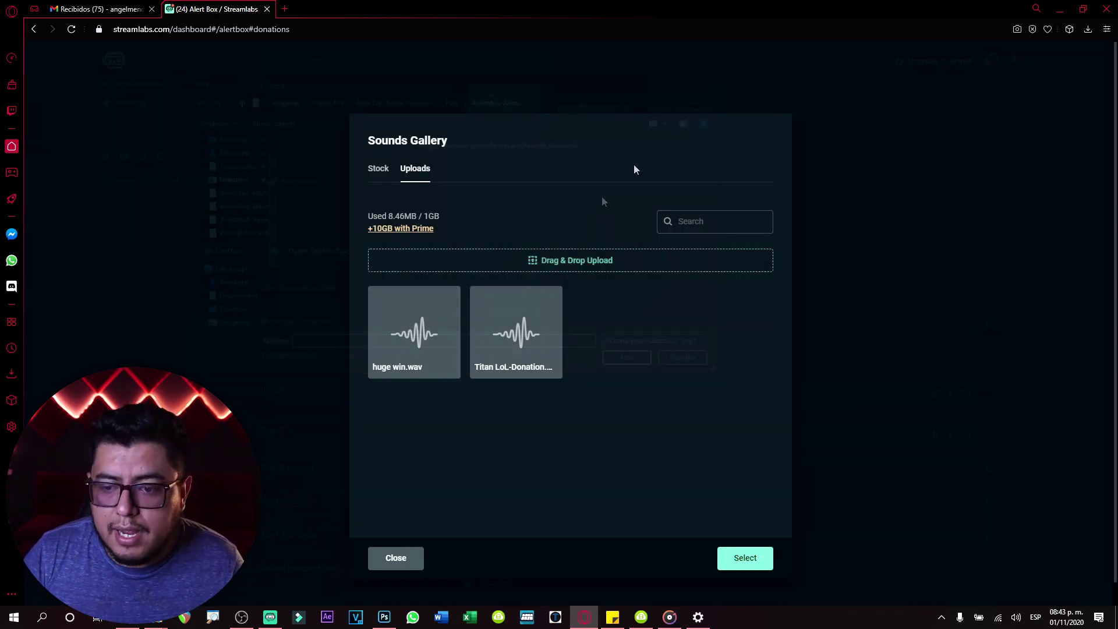
click(401, 557)
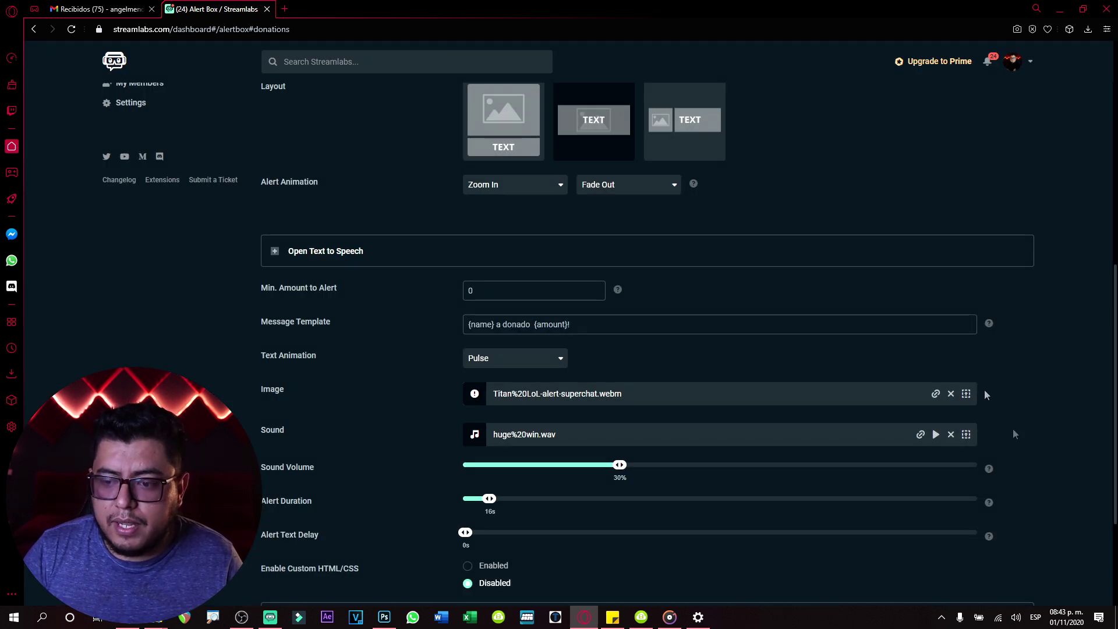
Expand the donation alert's Text to Speech section and review its voice, spam security, volume and message template options.
scroll(1024, 448, down, 3)
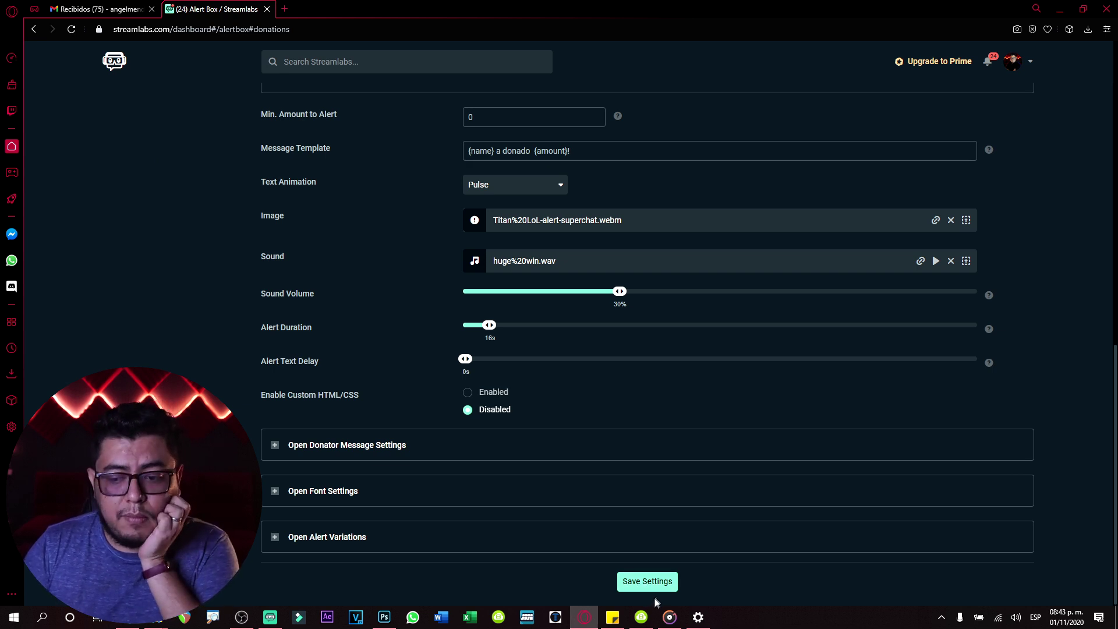
scroll(652, 600, up, 3)
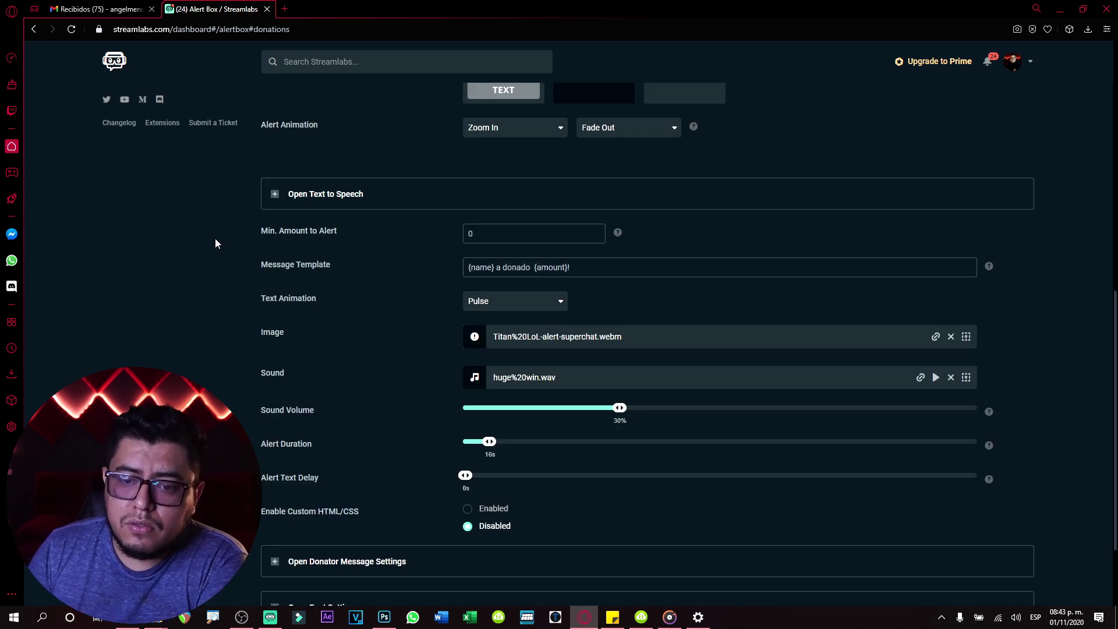
click(275, 194)
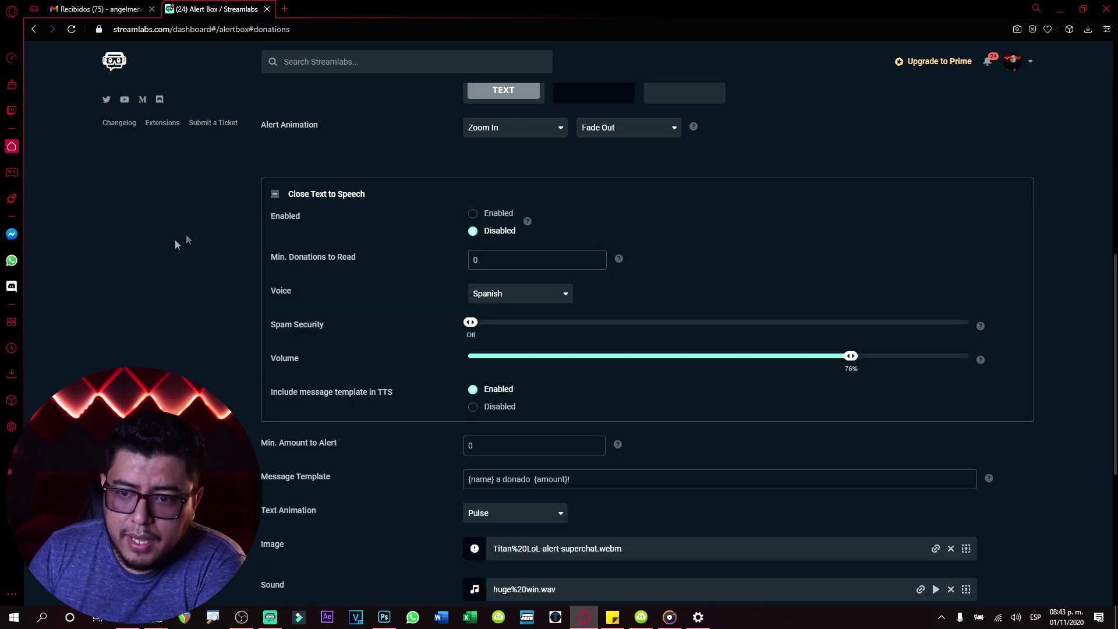
scroll(149, 338, down, 3)
scroll(322, 448, down, 3)
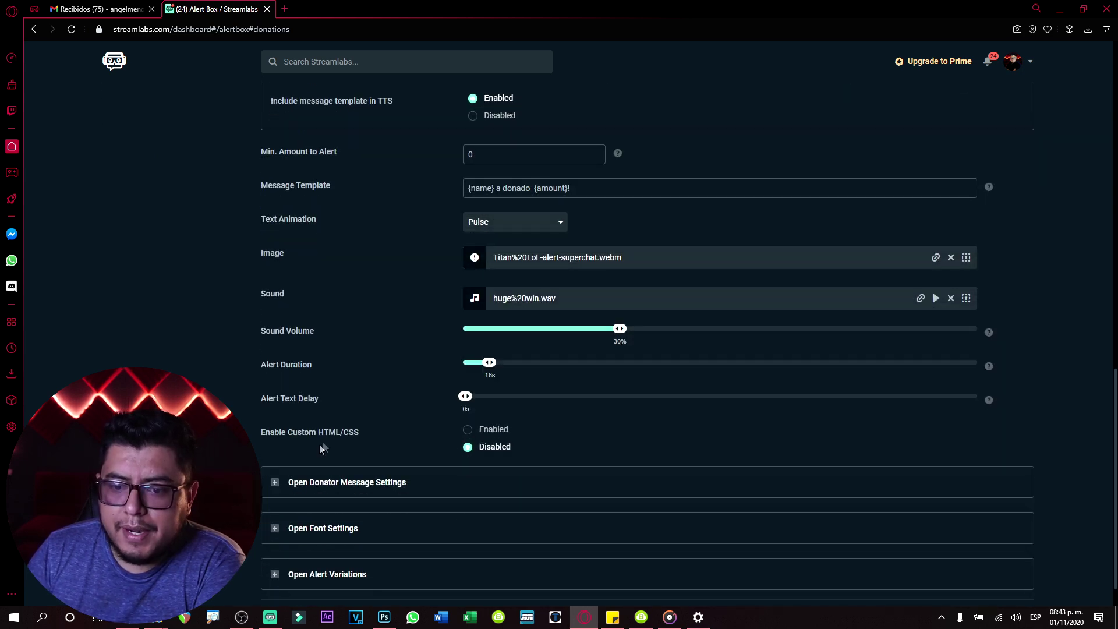
Expand the Donator Message and Font settings and review them along with the donation alert's layout options.
click(273, 483)
scroll(299, 256, down, 4)
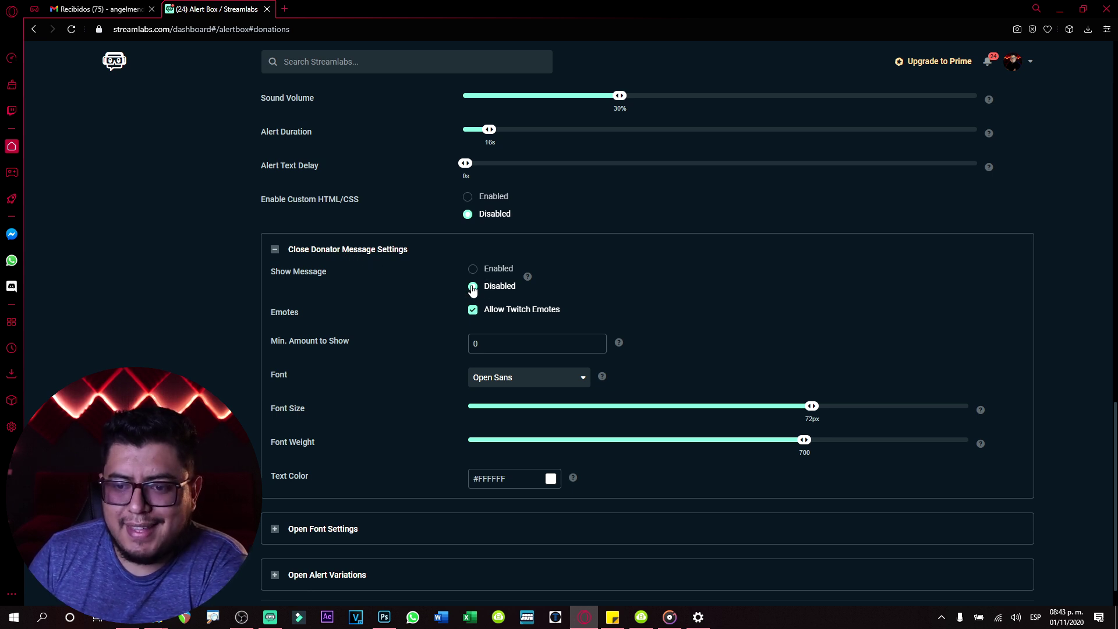
click(303, 541)
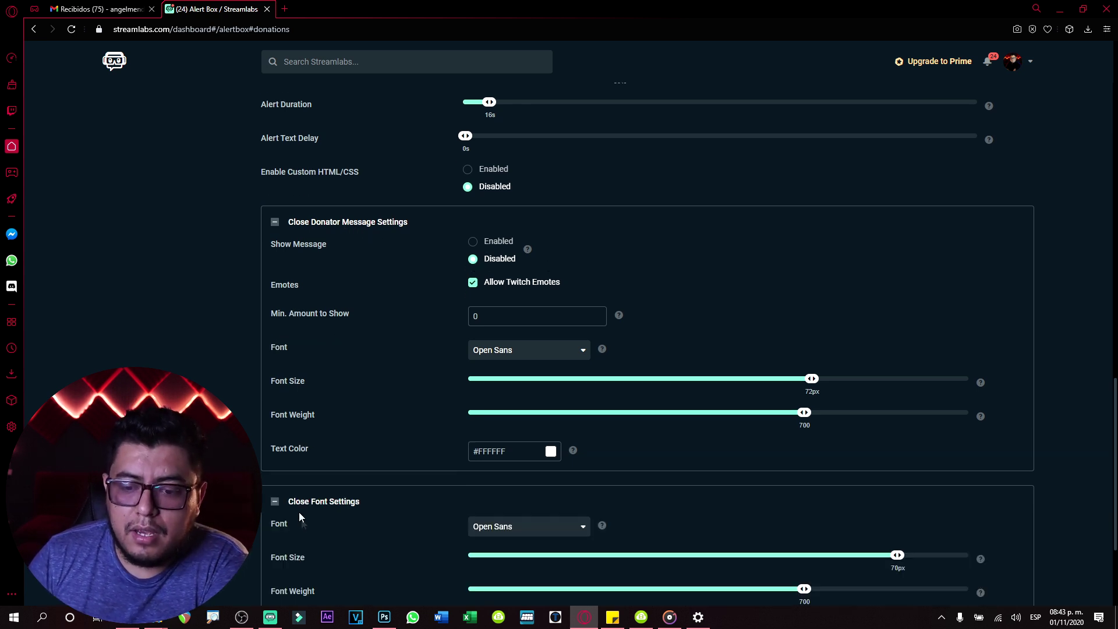
scroll(365, 516, down, 3)
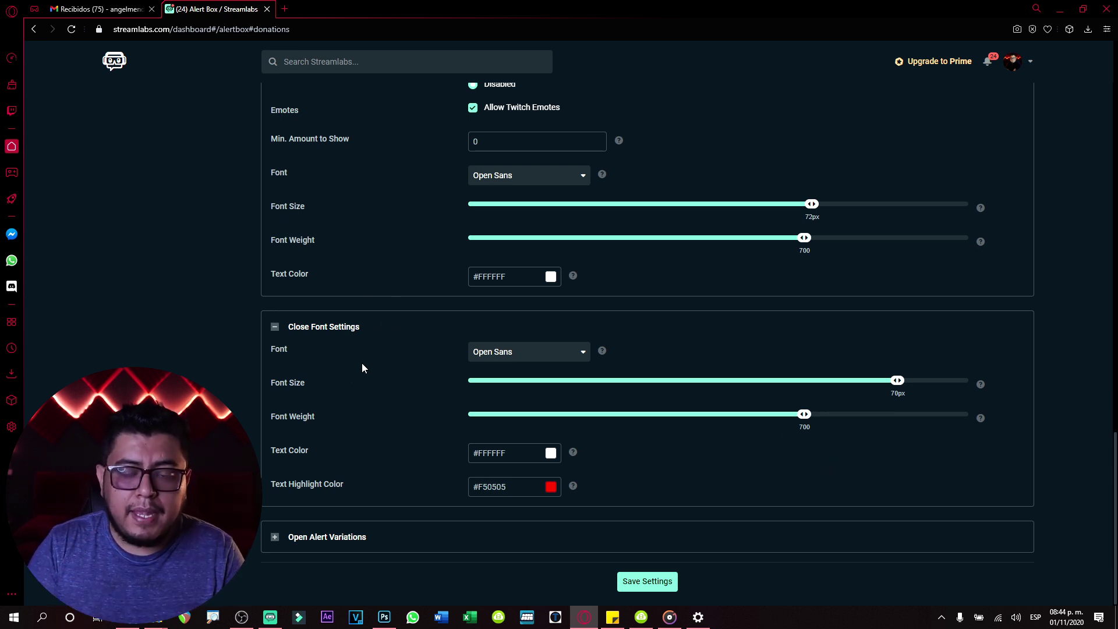
scroll(362, 367, up, 12)
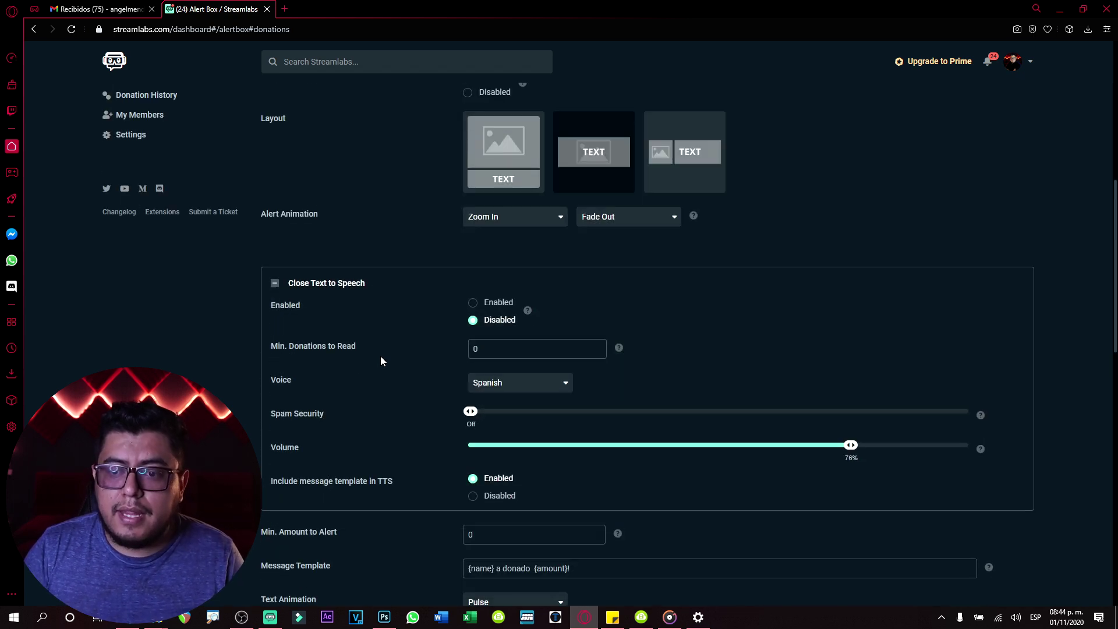
scroll(442, 307, up, 2)
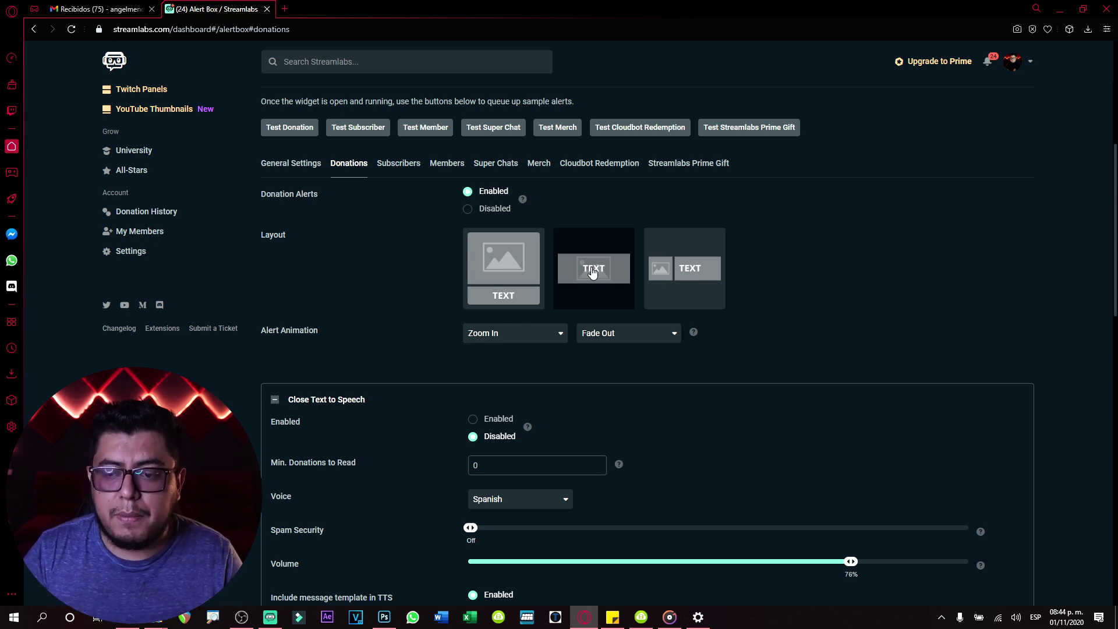
scroll(916, 379, down, 15)
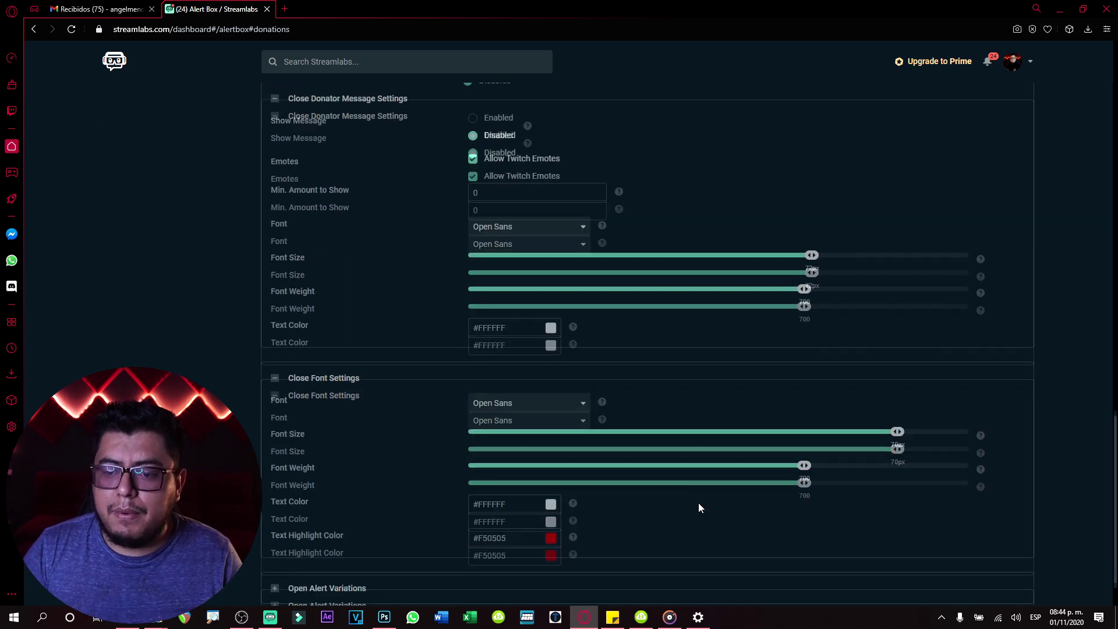
Check the text color picker in the font settings, close it without a change, and save the donation alert settings.
click(662, 580)
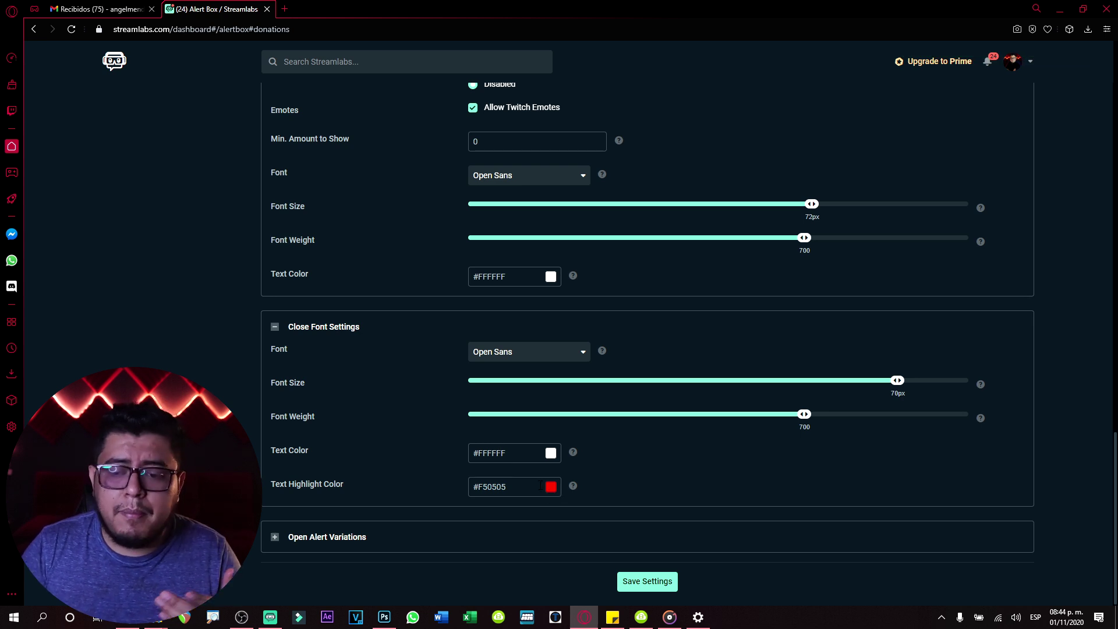
click(517, 455)
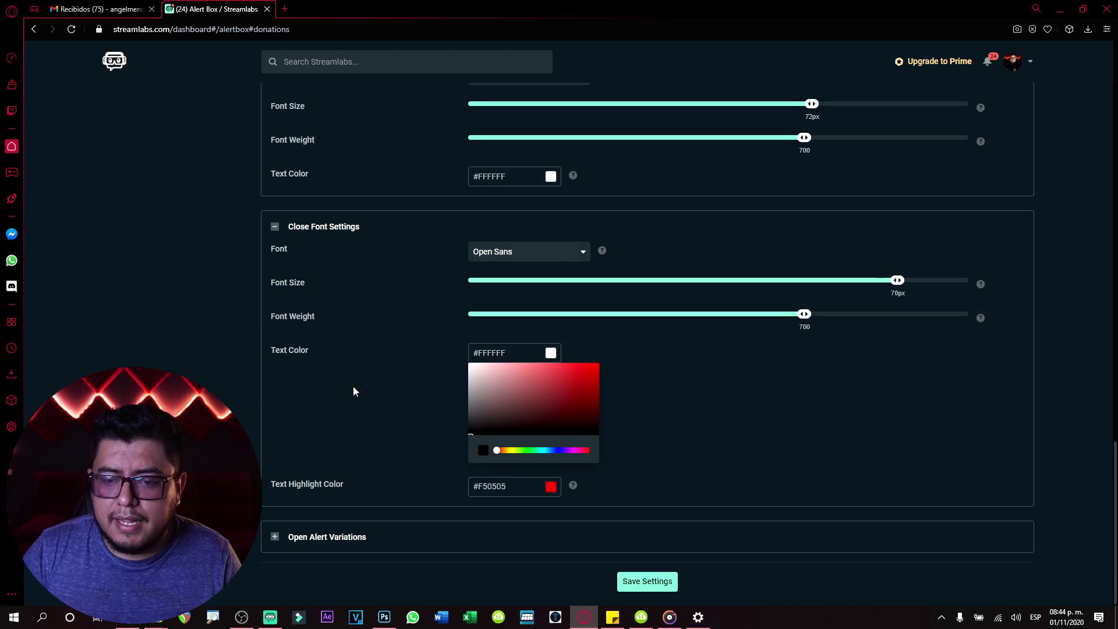
click(353, 385)
scroll(390, 438, up, 5)
scroll(349, 396, up, 4)
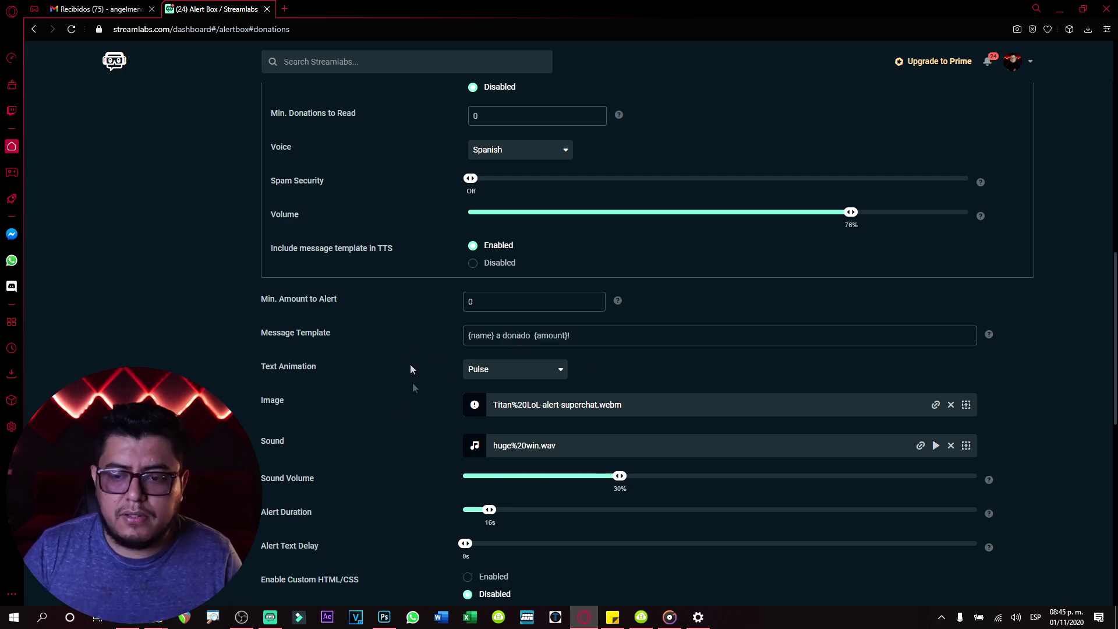
scroll(413, 383, down, 12)
click(636, 579)
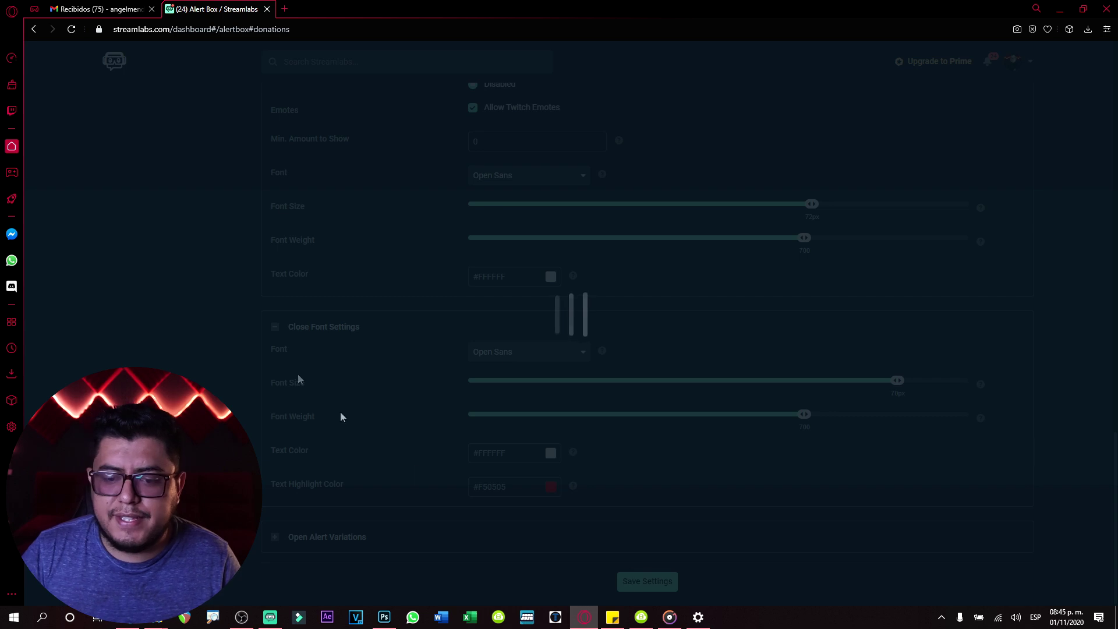
Restore the browser to a smaller window beside the OBS preview and trigger a test donation alert.
drag(756, 9, 628, 124)
scroll(288, 356, up, 15)
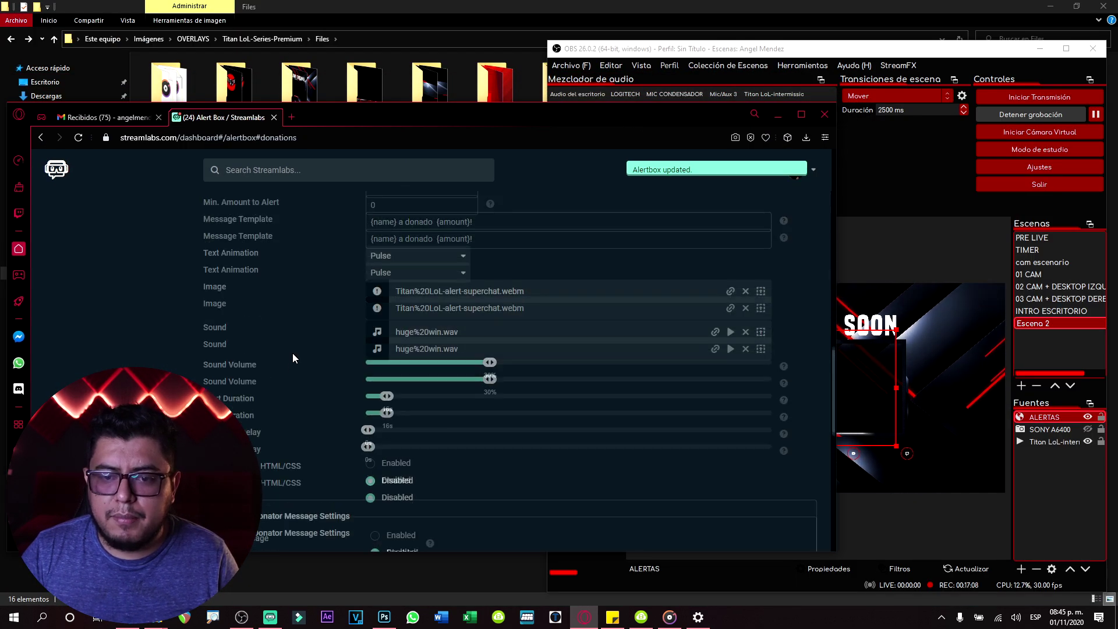
drag(586, 112, 342, 217)
click(10, 401)
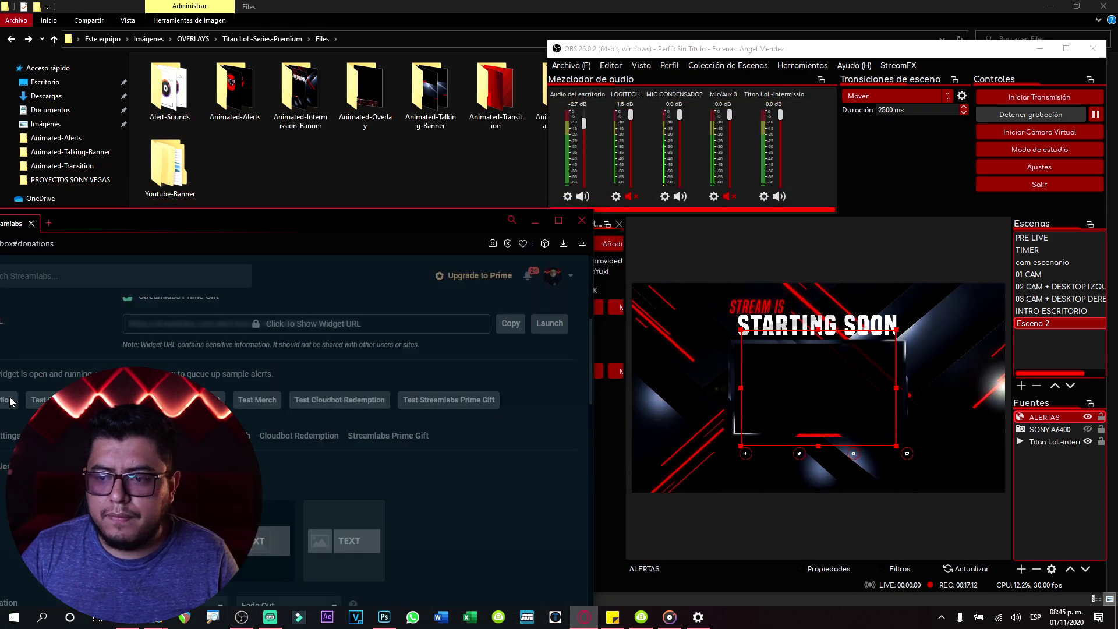